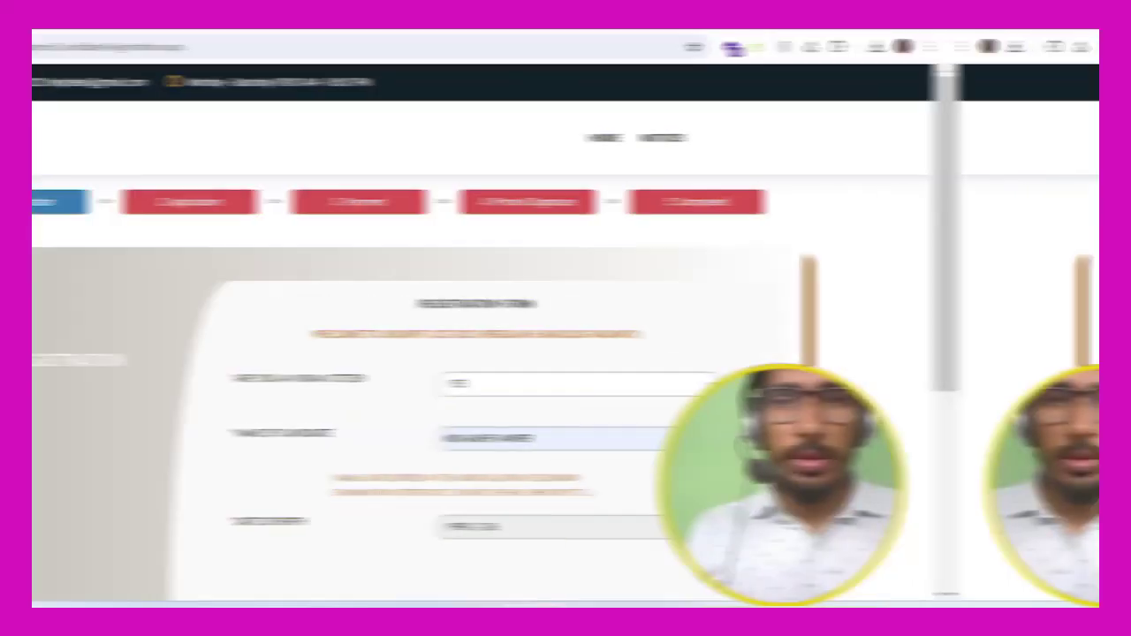
Step: Enter the displayed captcha code and submit the registration form to reach the Congratulations page
scroll(566, 336, down, 2)
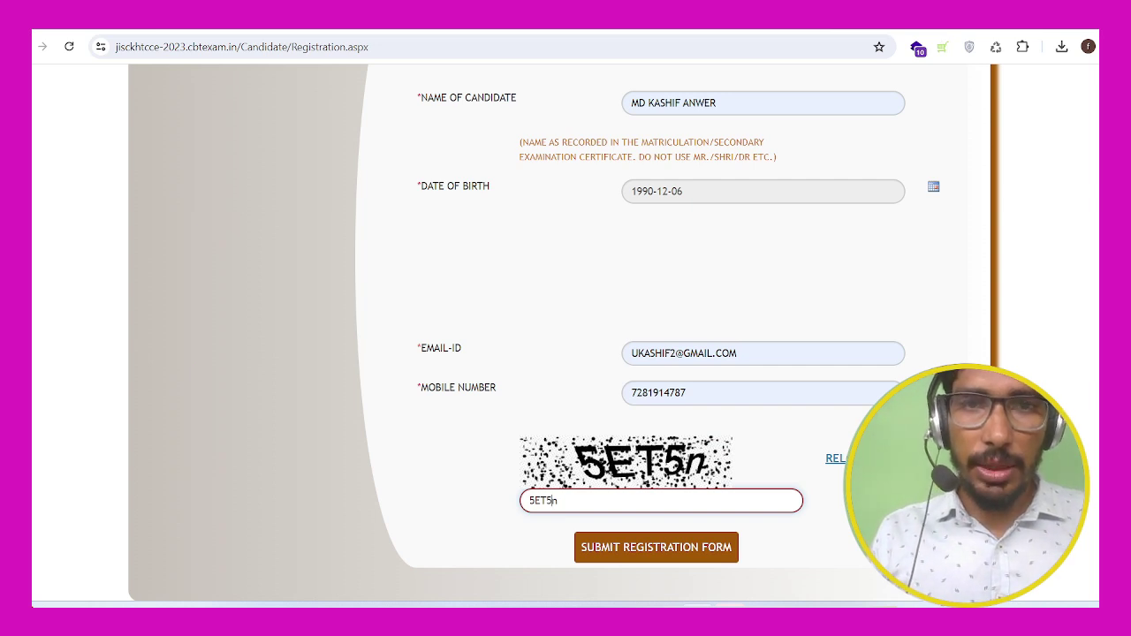
key(Return)
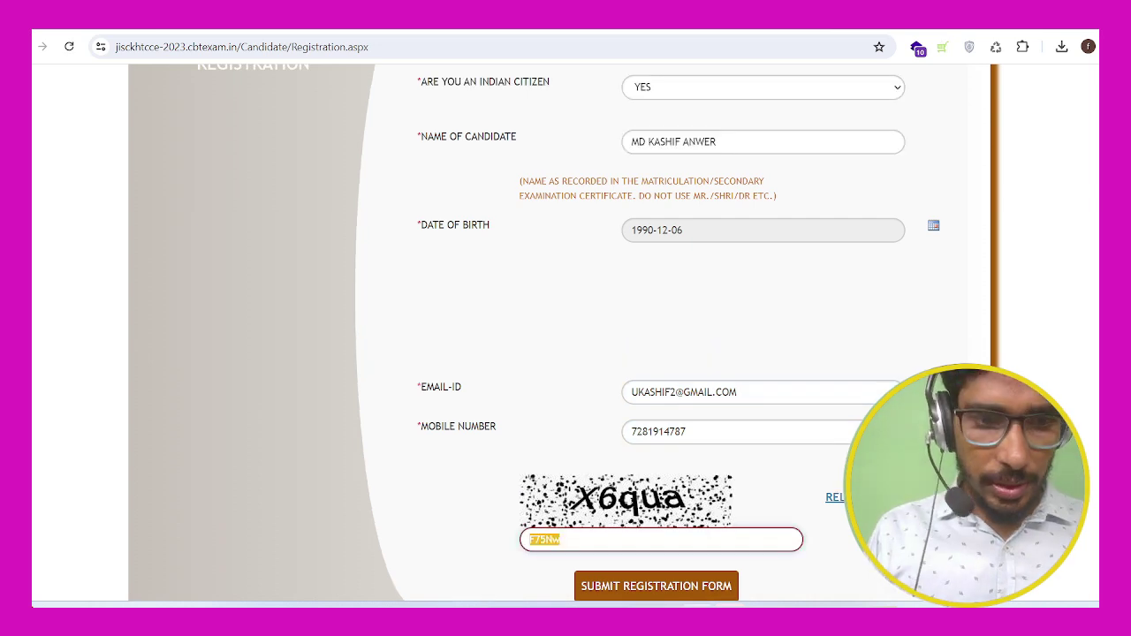
text(X6)
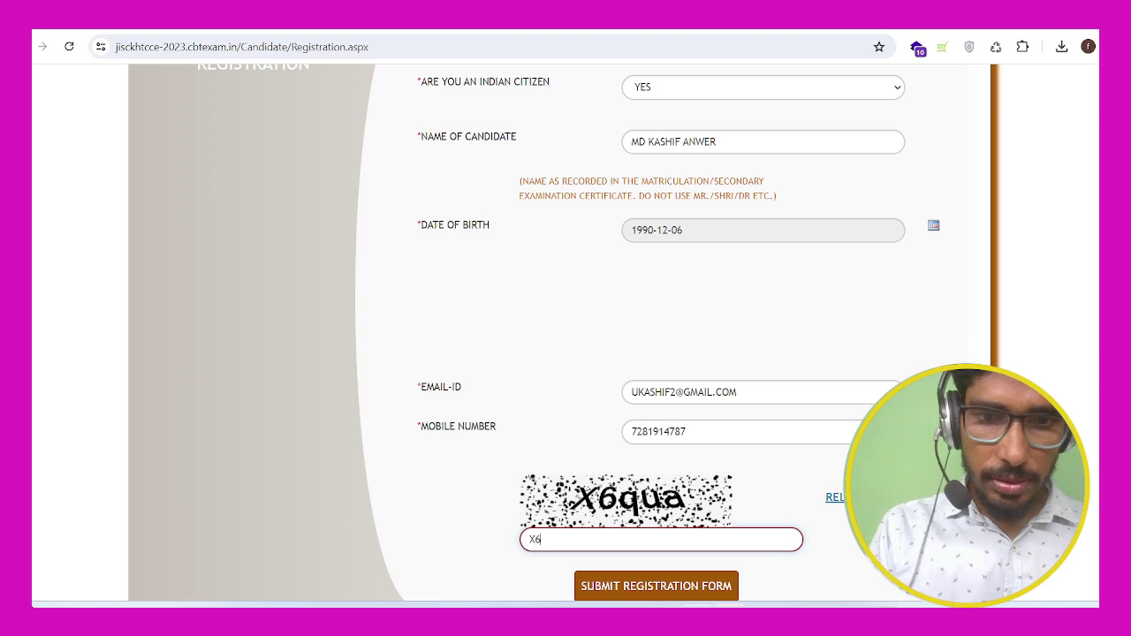
text(qua)
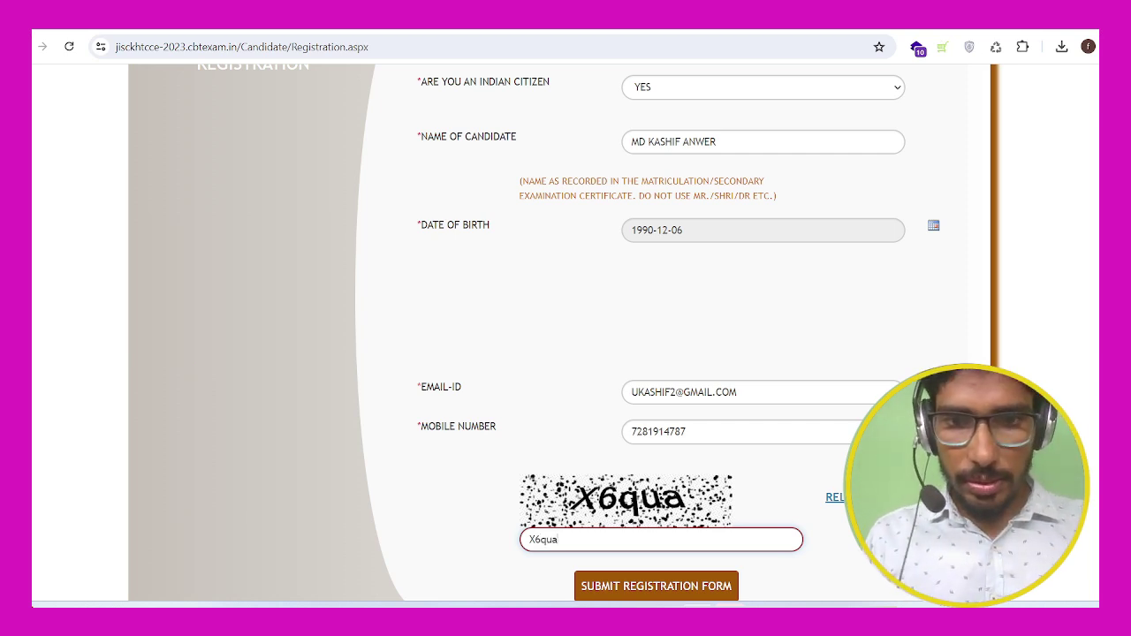
key(Return)
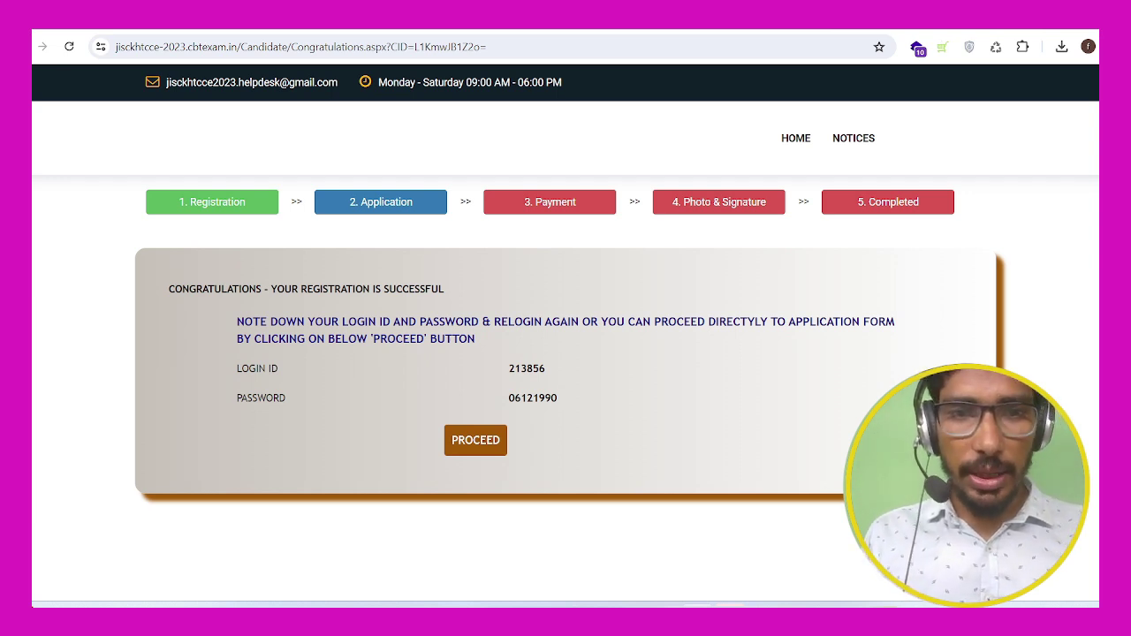
Step: Copy the issued login ID into Notepad's Tools AI.txt, replacing the file's earlier text
double_click(527, 368)
key(ctrl+c)
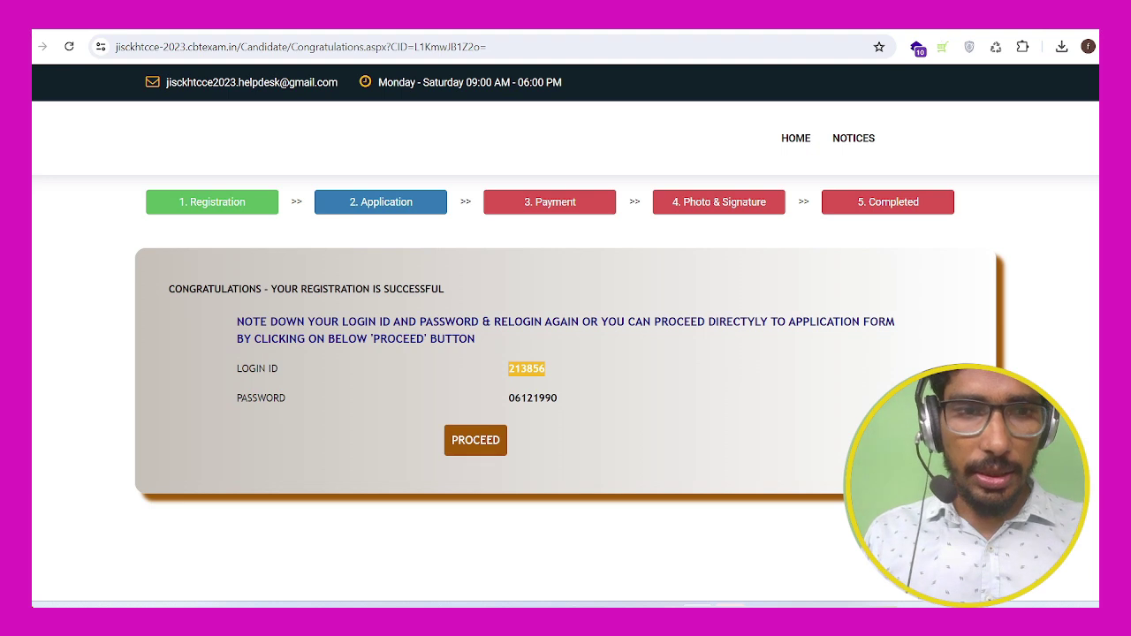
key(alt+Tab)
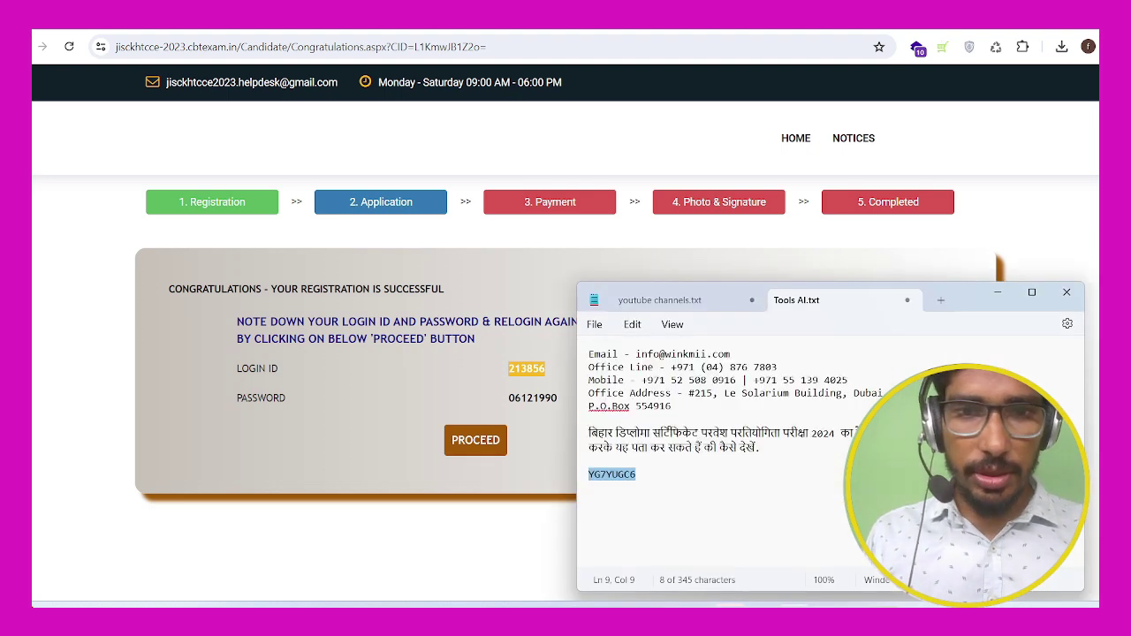
drag(588, 488, 590, 354)
key(ctrl+v)
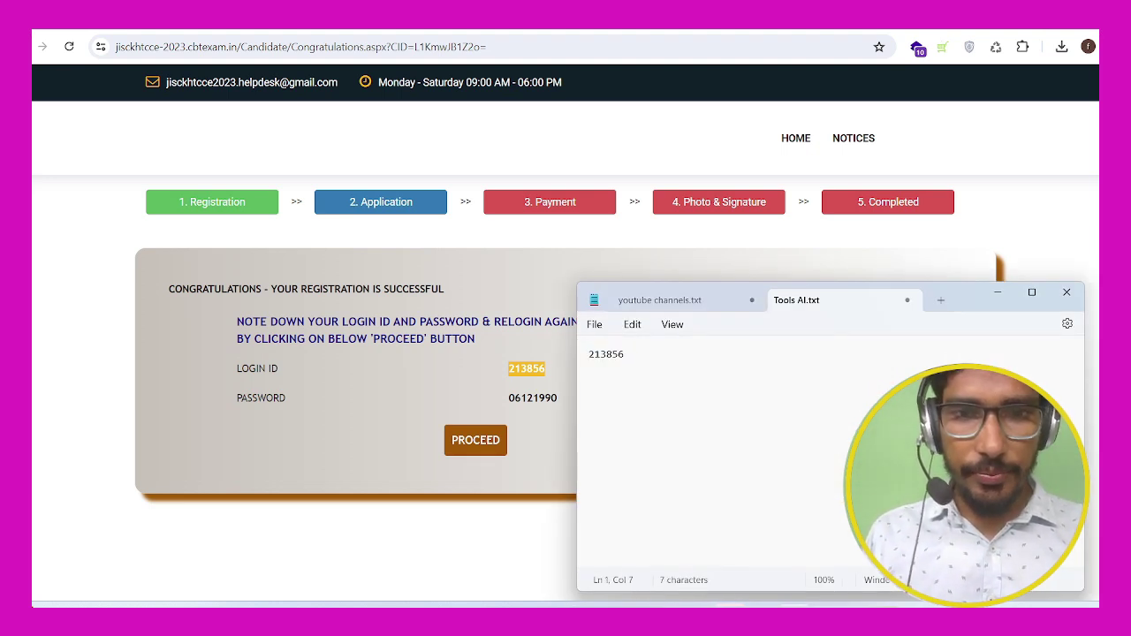
key(alt+Tab)
key(Escape)
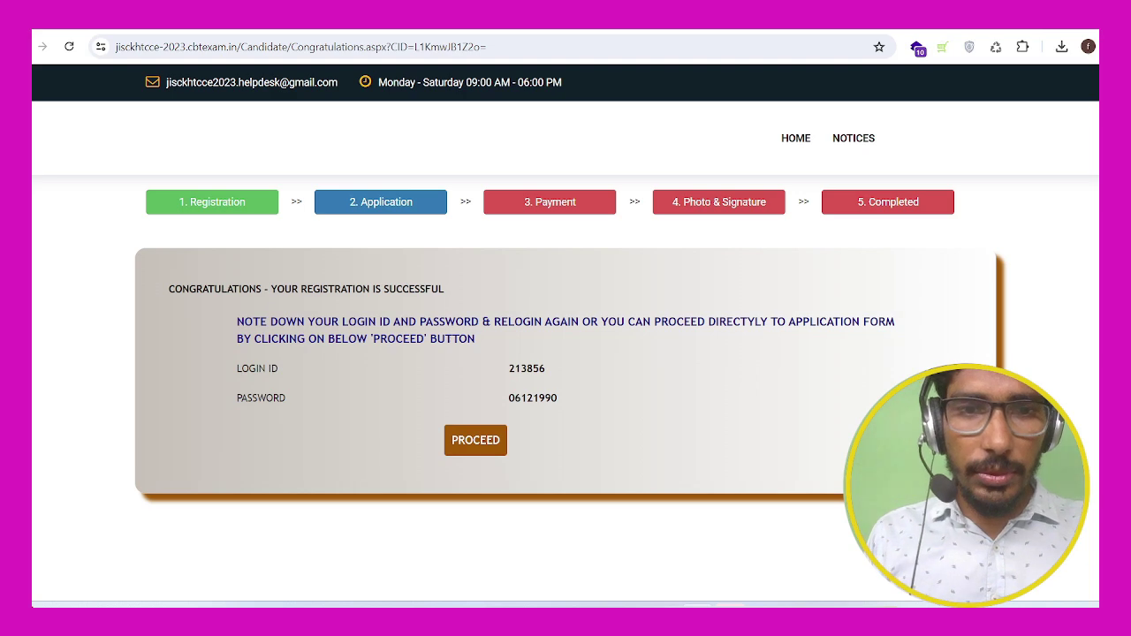
double_click(526, 369)
key(ctrl+c)
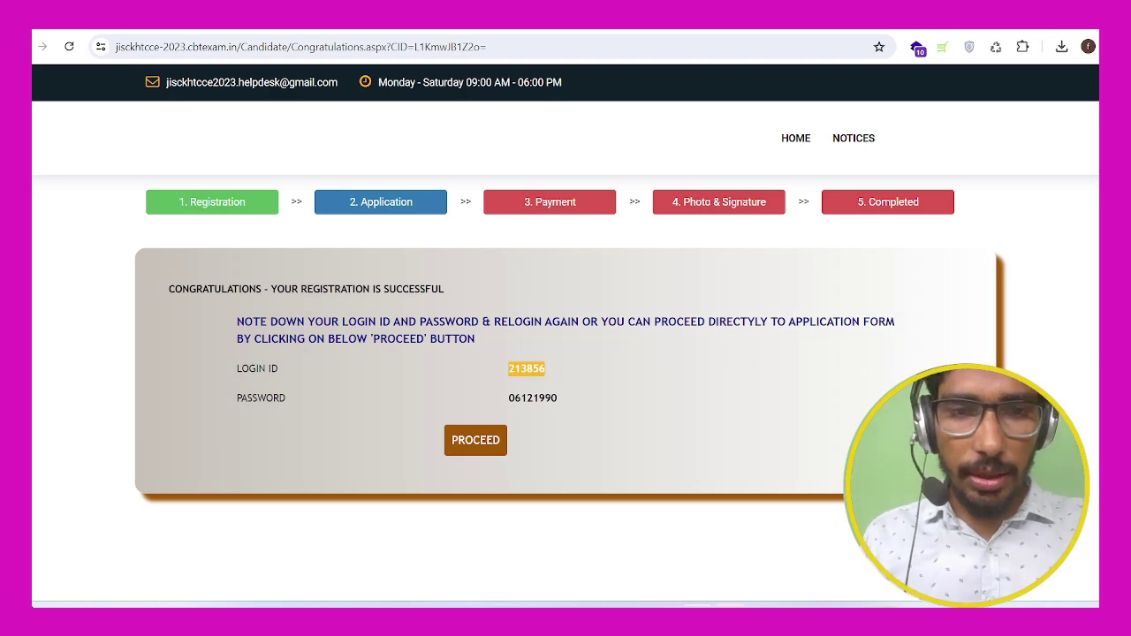
key(alt+Tab)
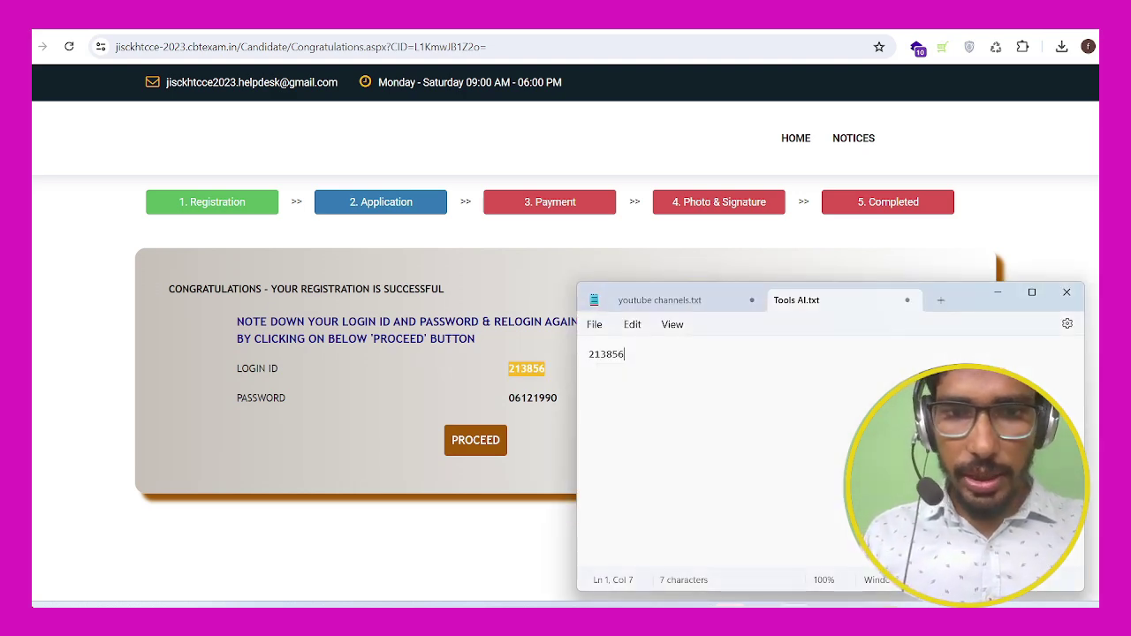
key(ctrl+a)
key(ctrl+v)
key(alt+Tab)
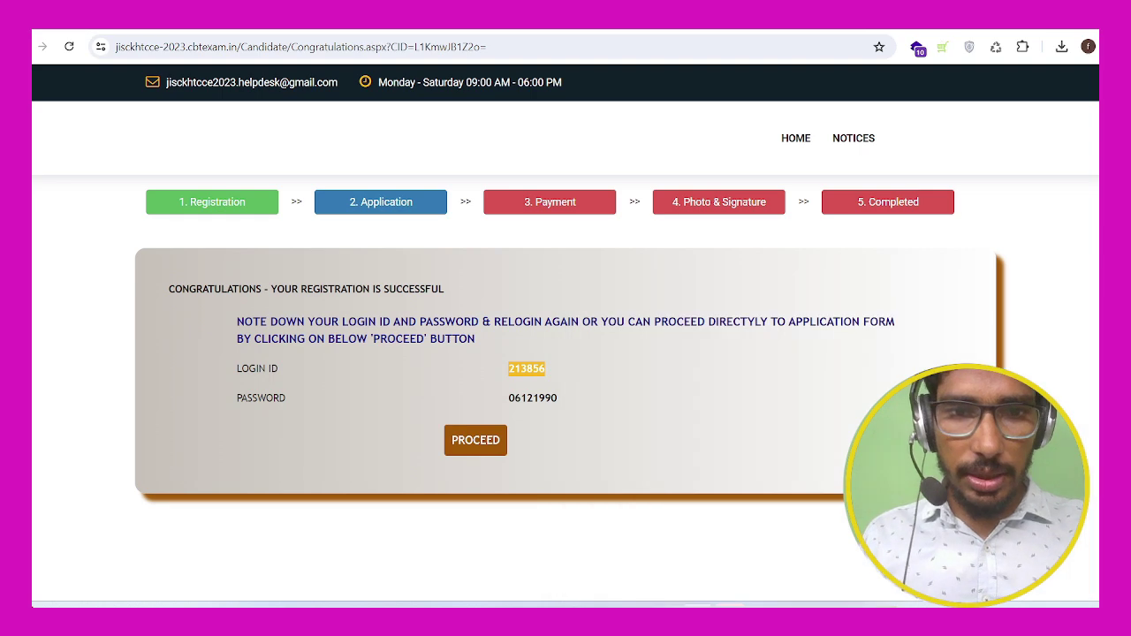
Step: Copy the issued password onto a new line in the notes and return to the portal
double_click(532, 398)
key(ctrl+c)
key(alt+Tab)
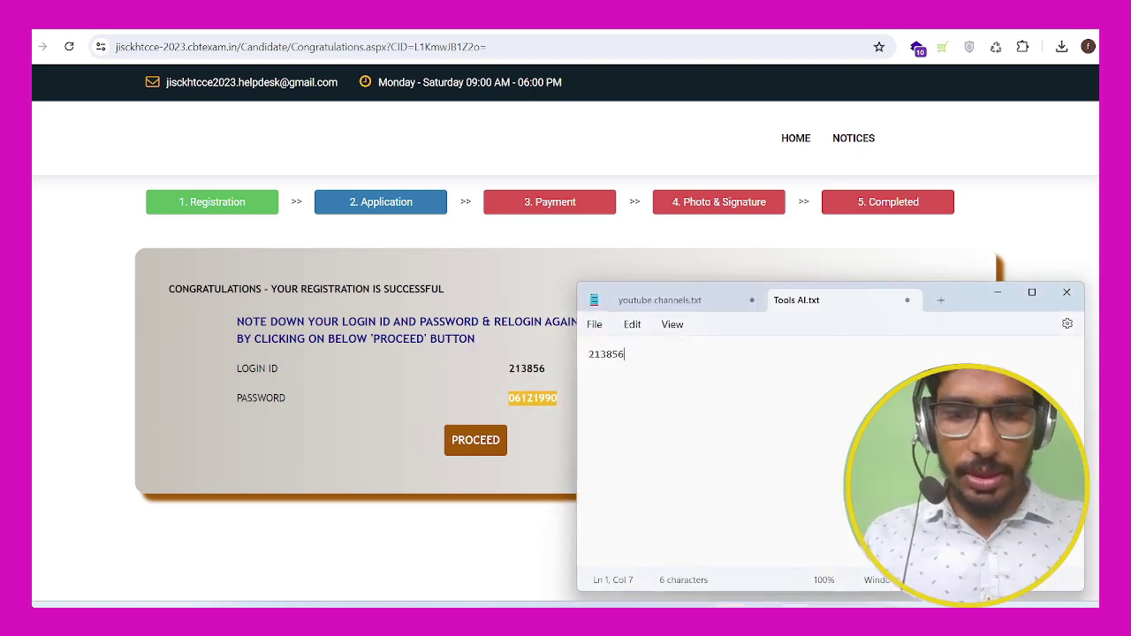
key(Return)
key(ctrl+v)
key(alt+Tab)
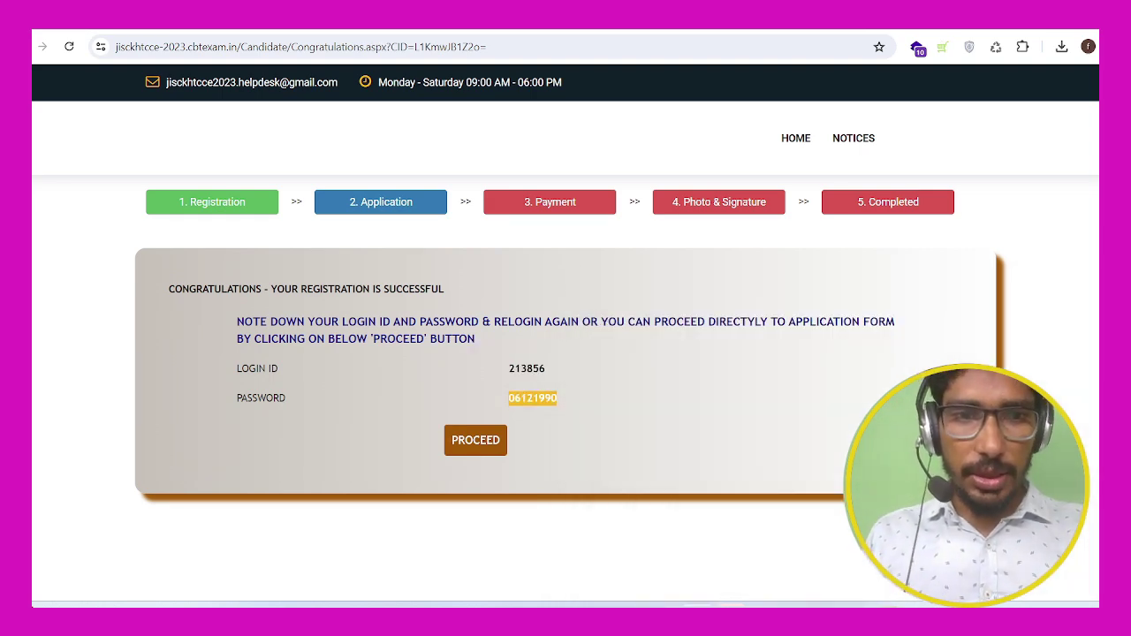
Step: Proceed to the application form, answer NO for Jharkhand local resident, and dismiss the UR-eligibility alert
click(475, 440)
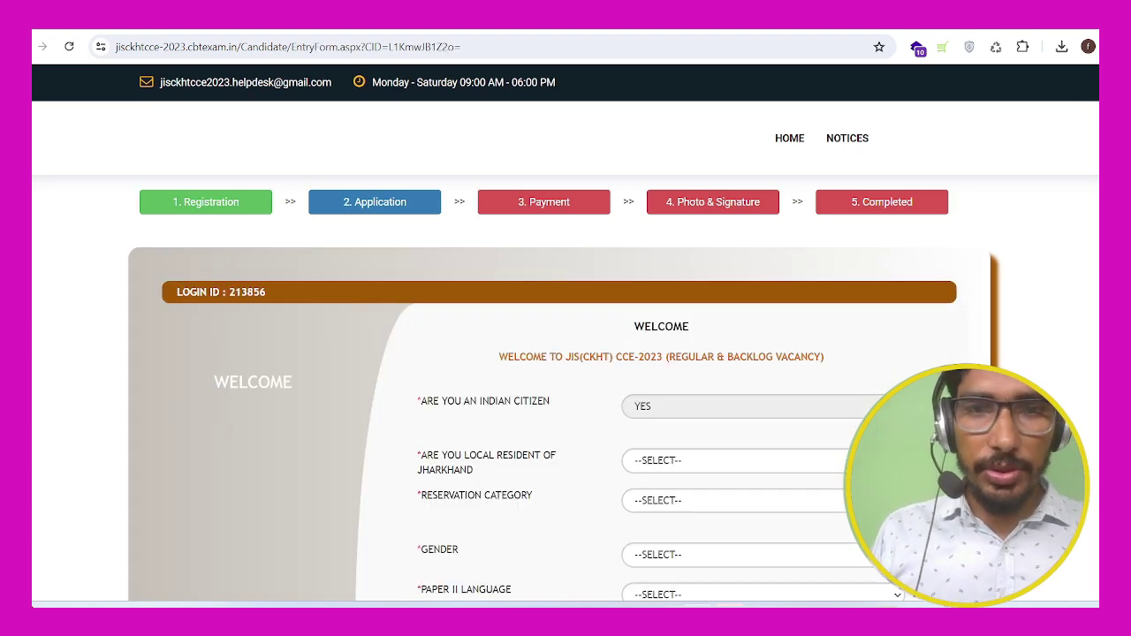
scroll(566, 354, down, 3)
scroll(565, 354, up, 2)
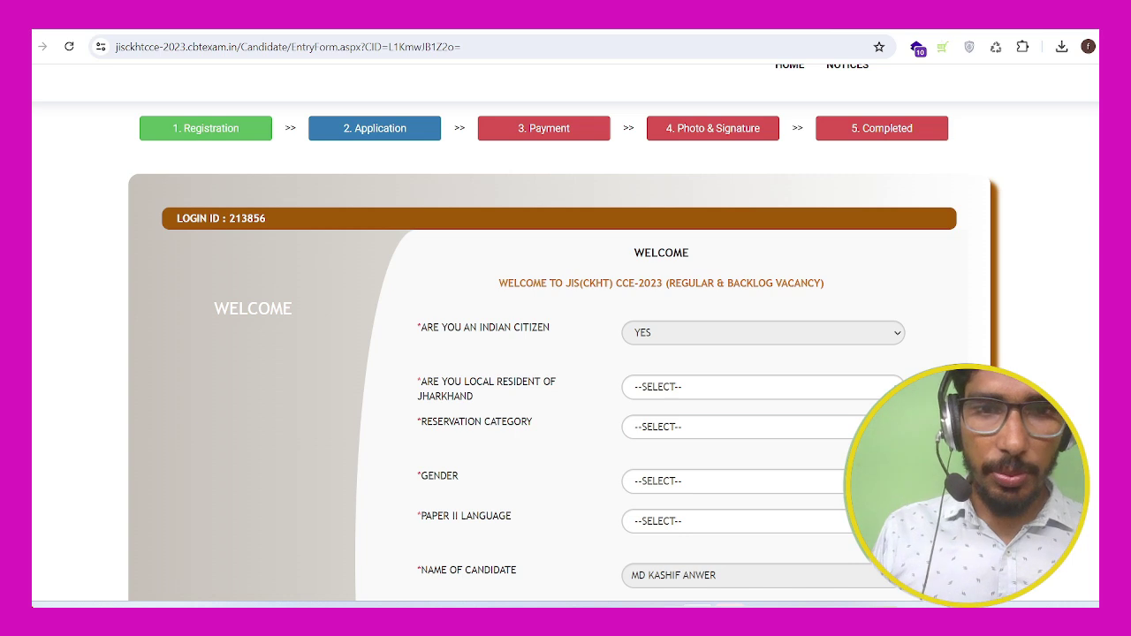
scroll(566, 354, down, 2)
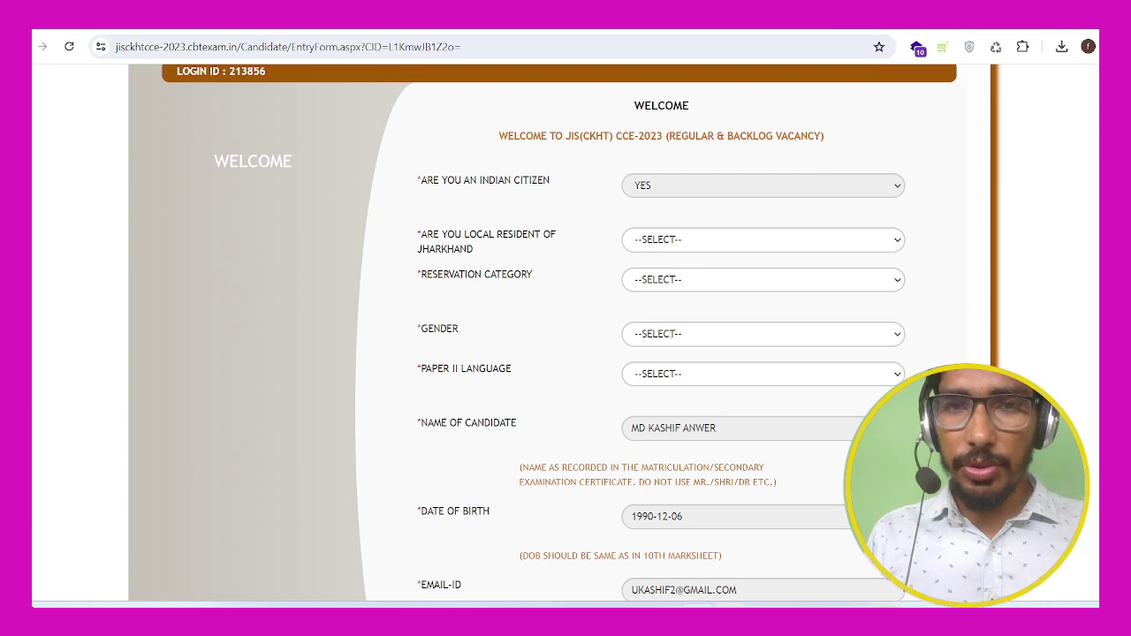
click(762, 240)
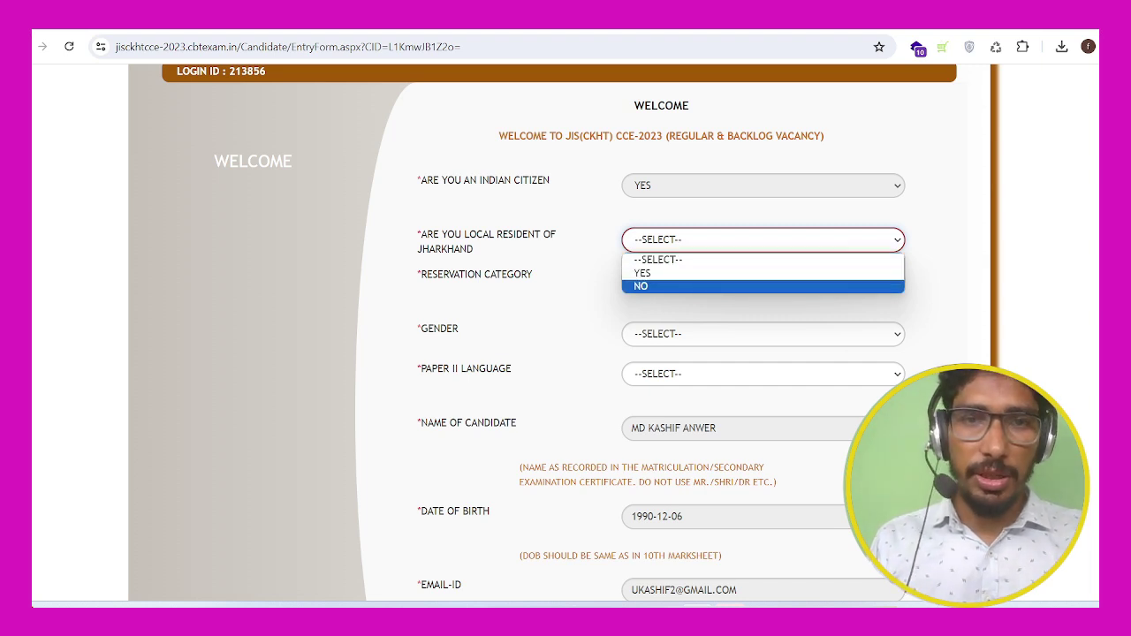
key(Return)
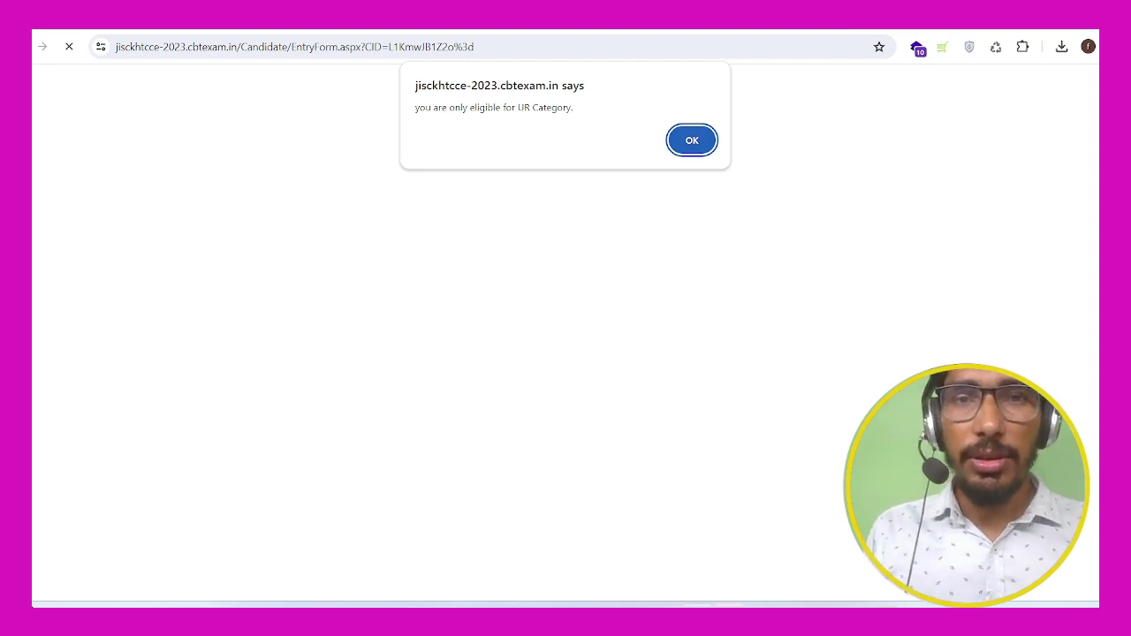
key(Return)
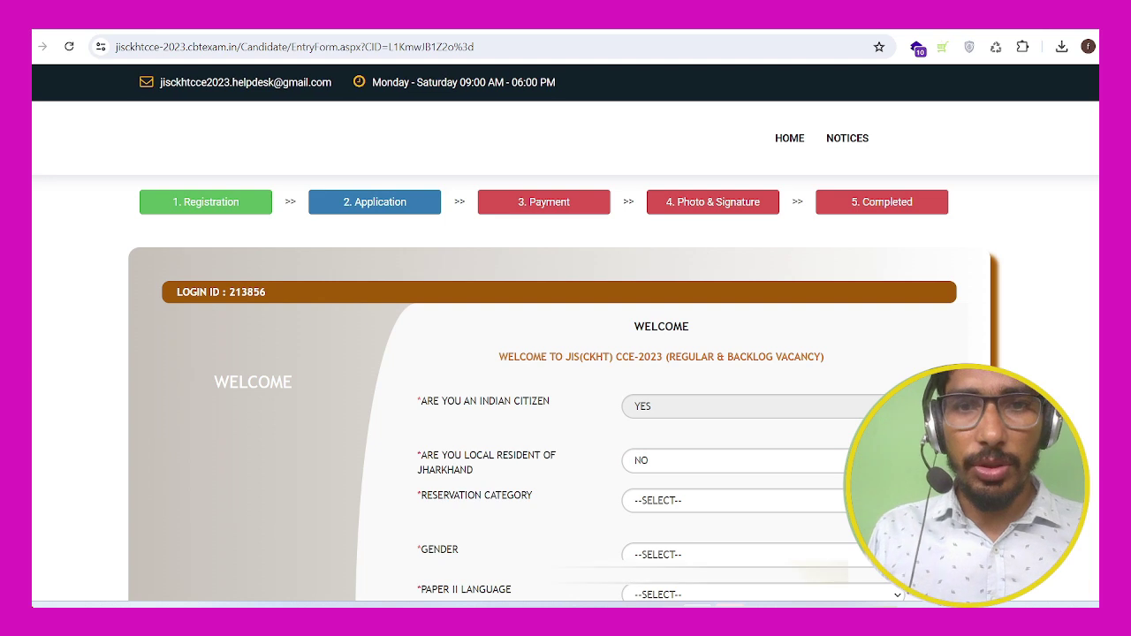
Step: Choose UNRESERVED as category, MALE as gender, and Hindi as the Paper II language
scroll(566, 354, down, 3)
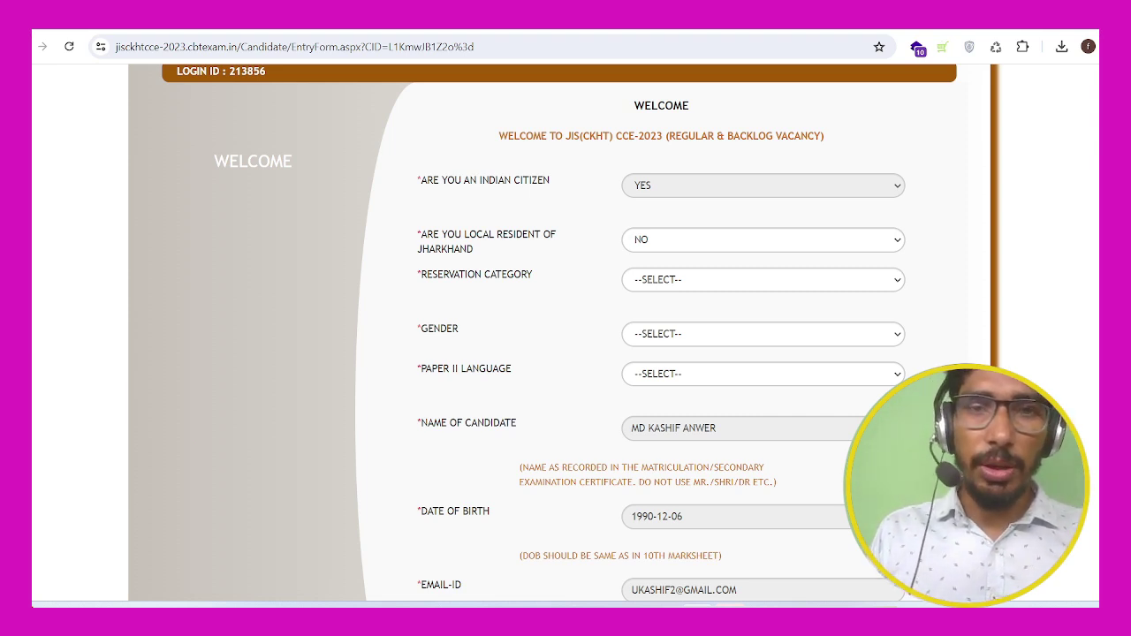
click(763, 280)
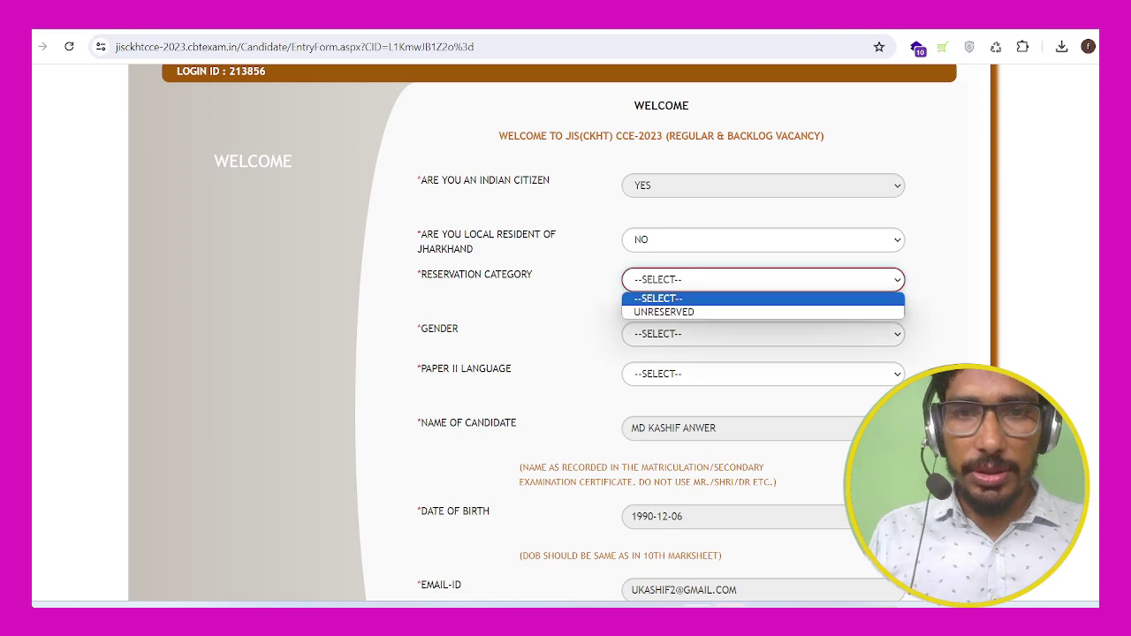
click(671, 311)
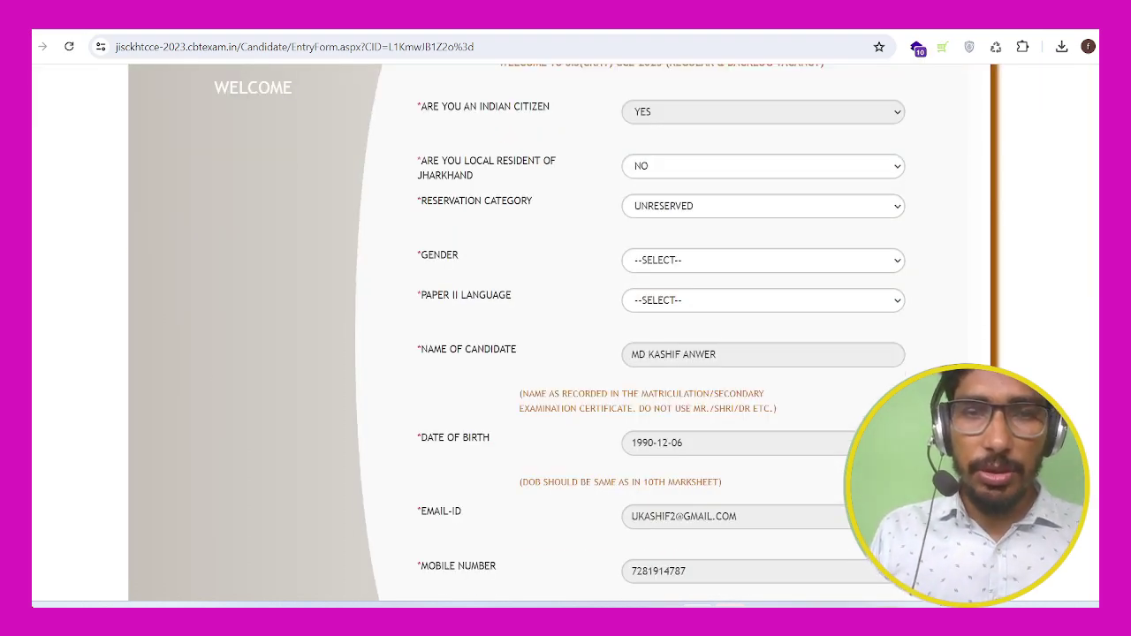
click(763, 260)
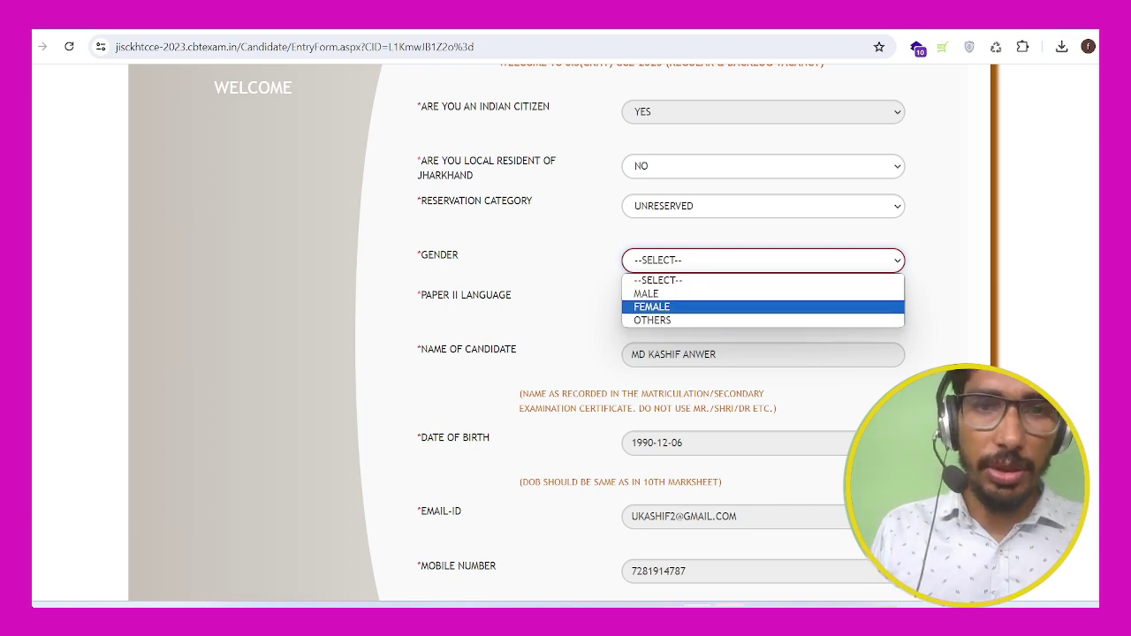
click(646, 293)
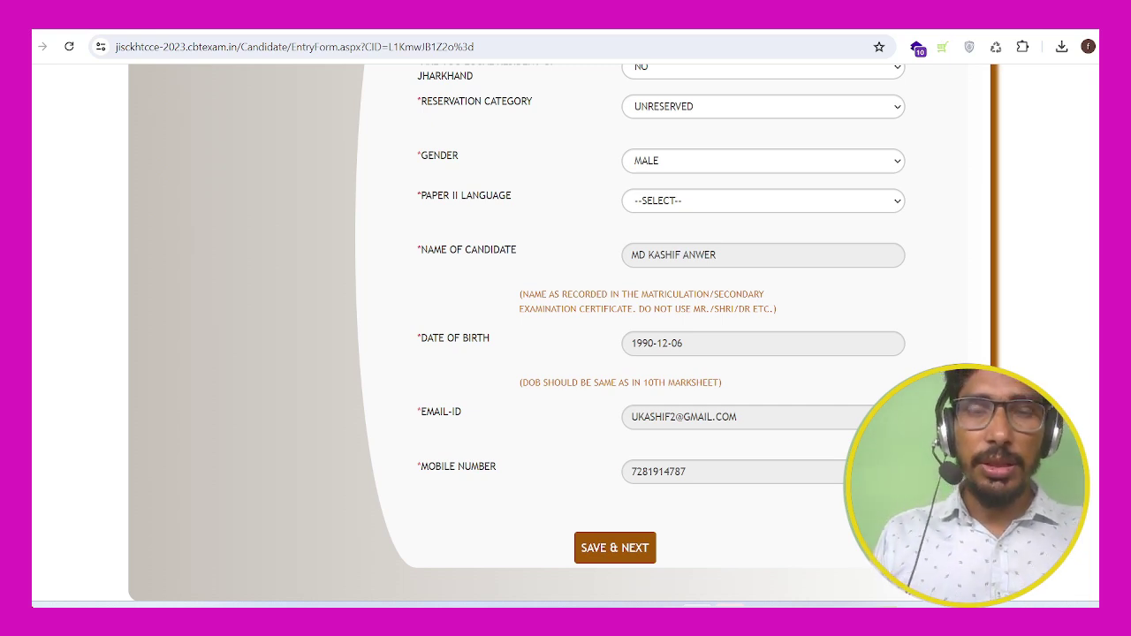
click(761, 200)
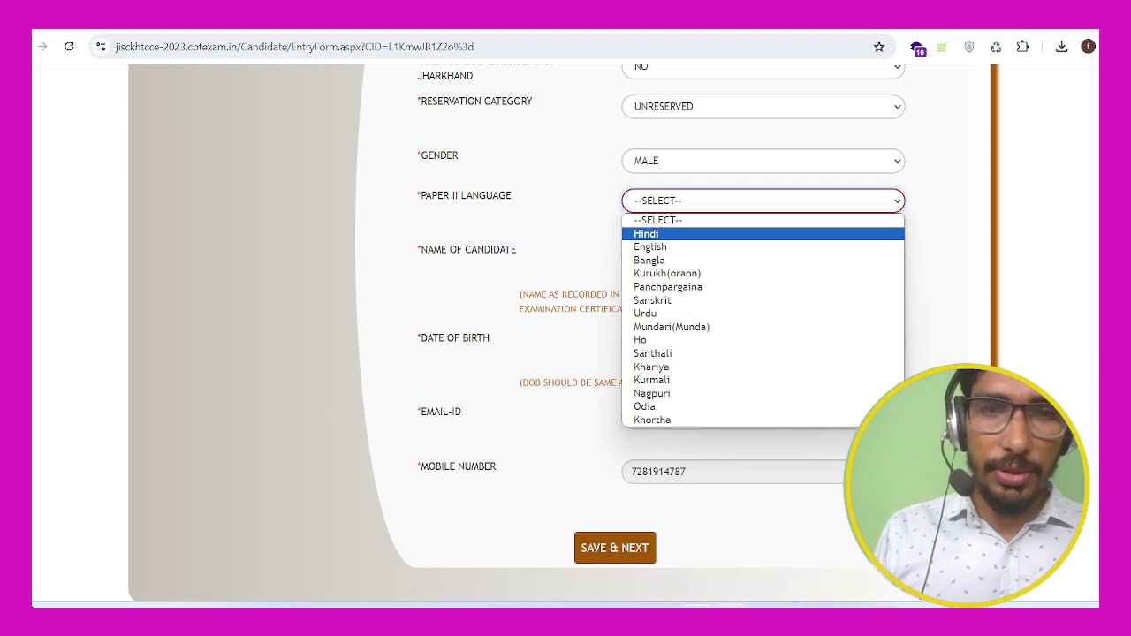
key(Return)
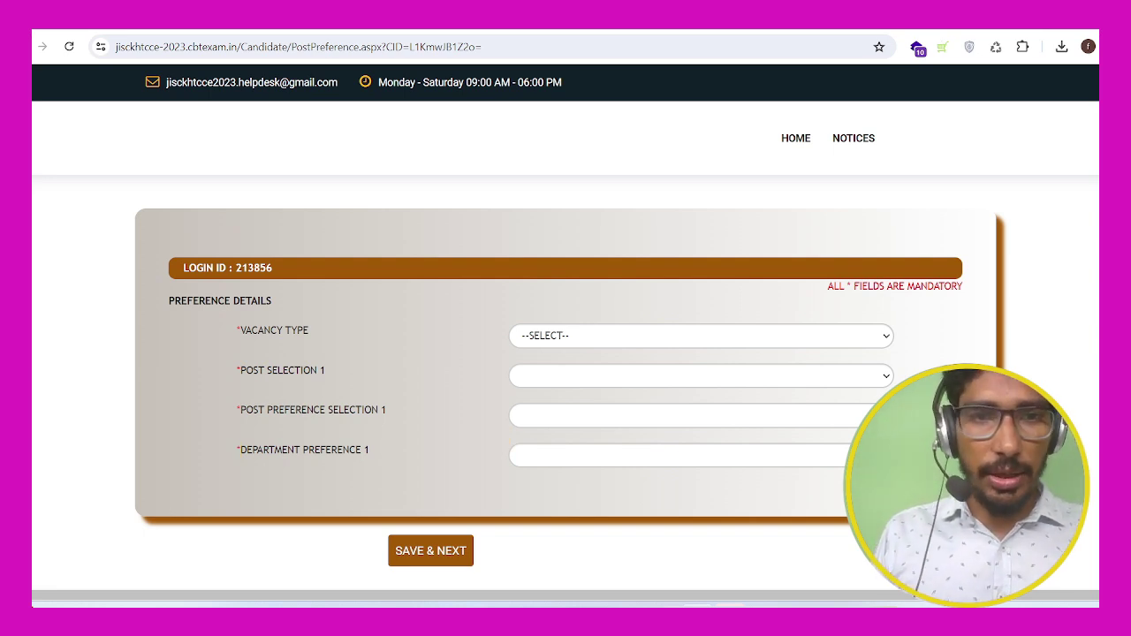
Step: Set vacancy type to Regular and Post Selection 1 to BOTH Stenographer and Lower Division Clerk
click(700, 335)
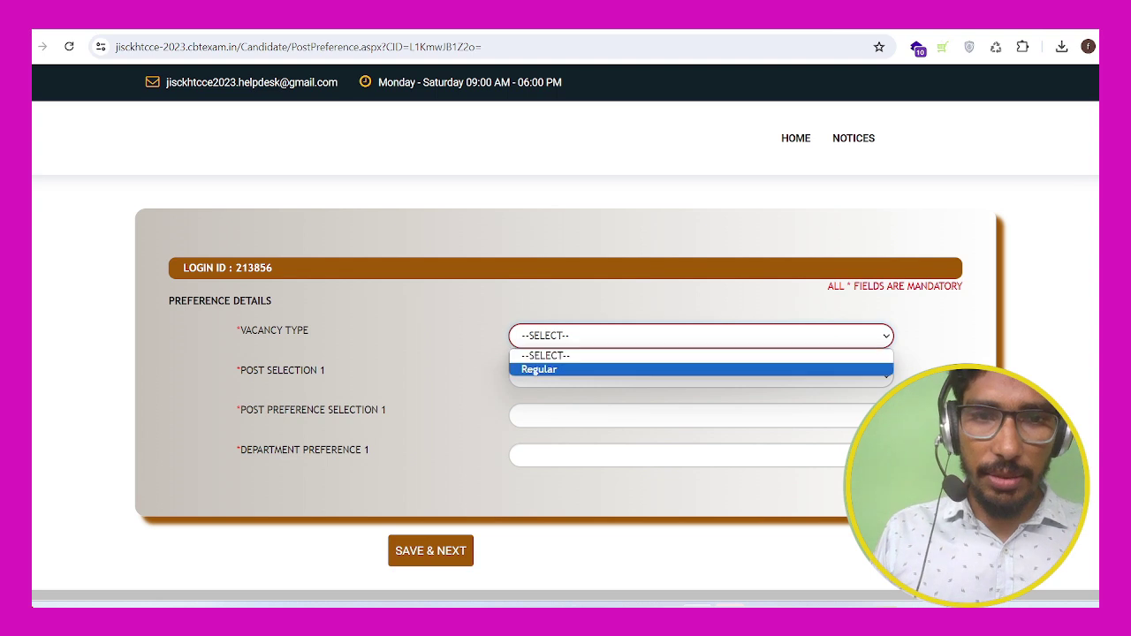
click(548, 371)
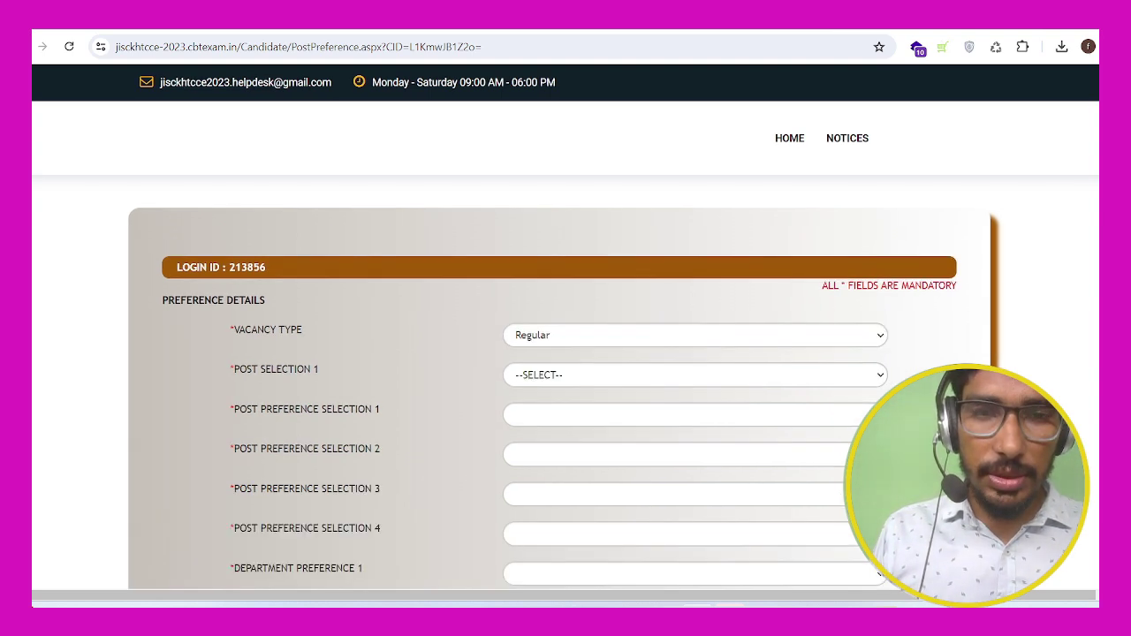
click(694, 374)
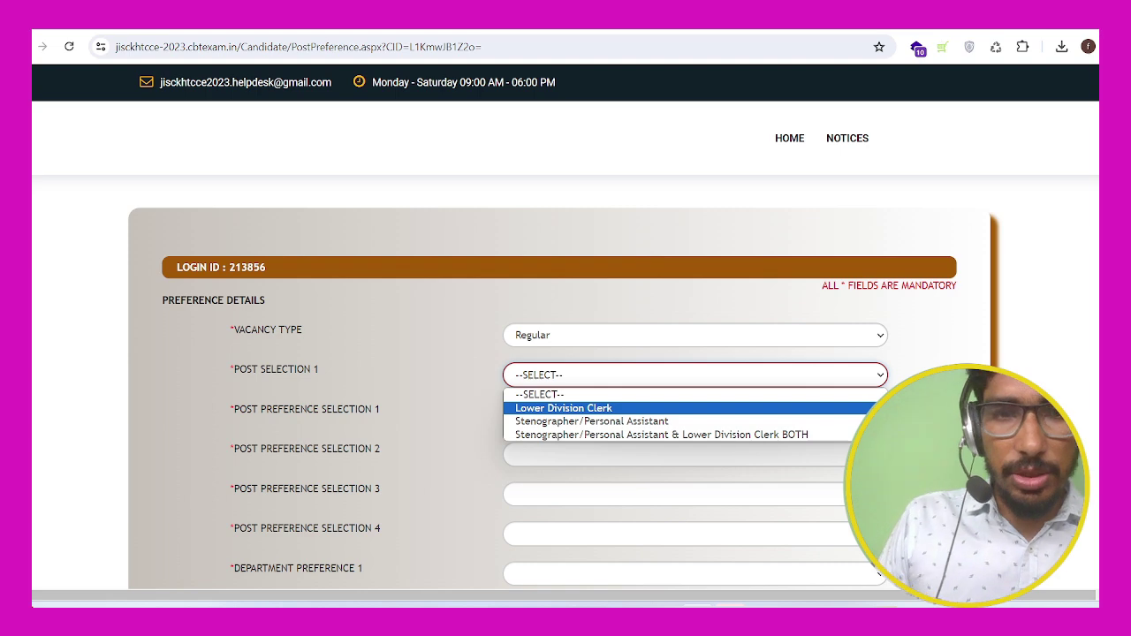
click(660, 434)
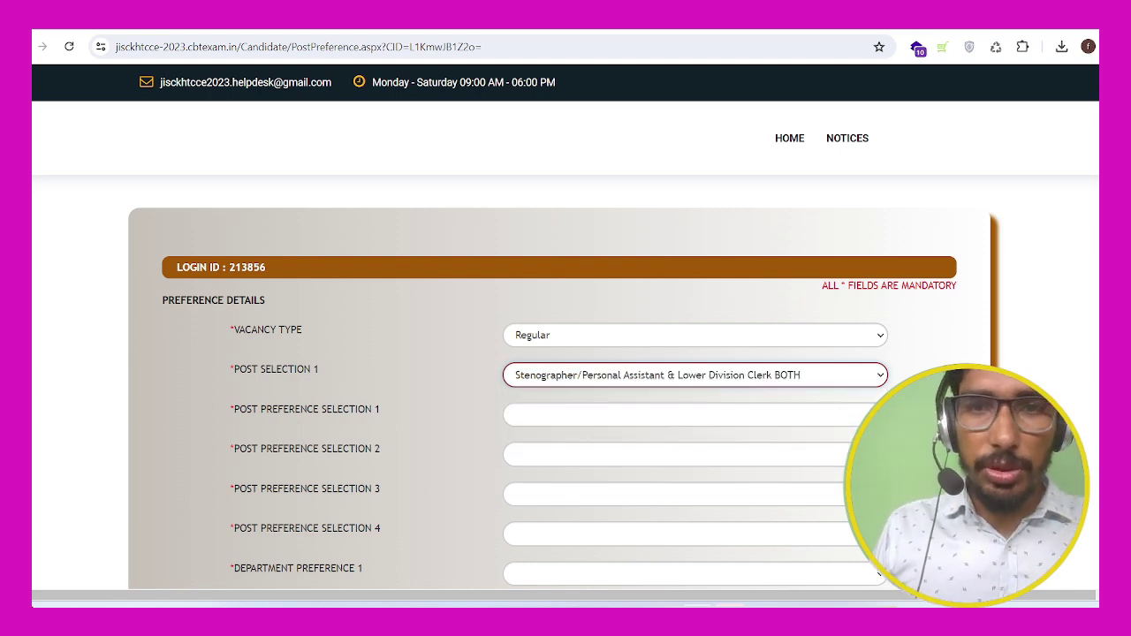
scroll(566, 354, down, 2)
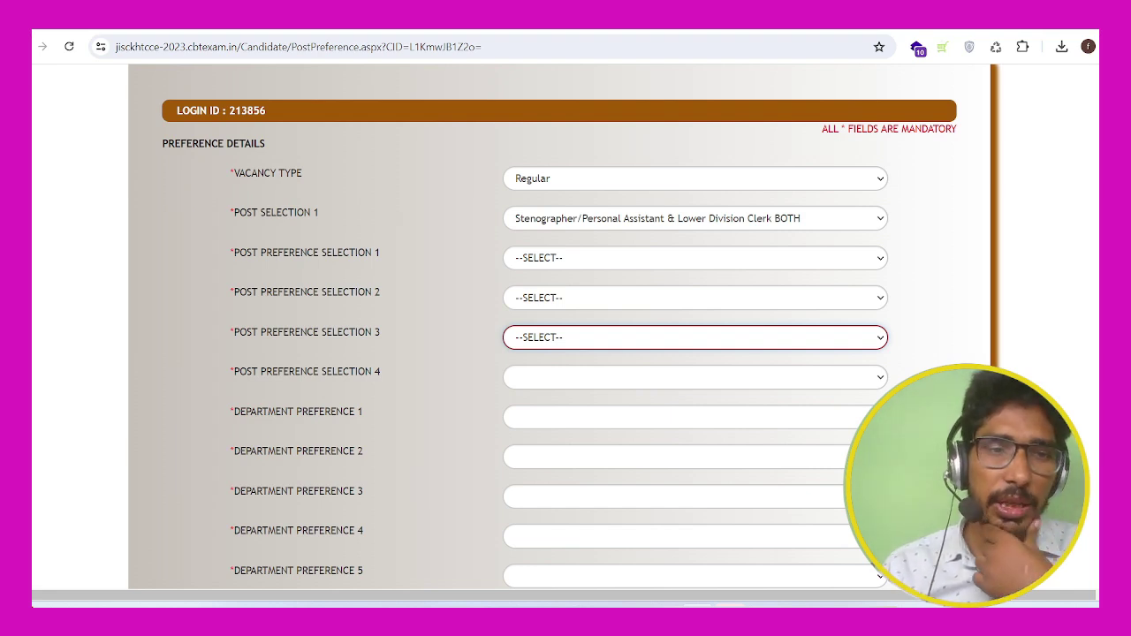
click(694, 219)
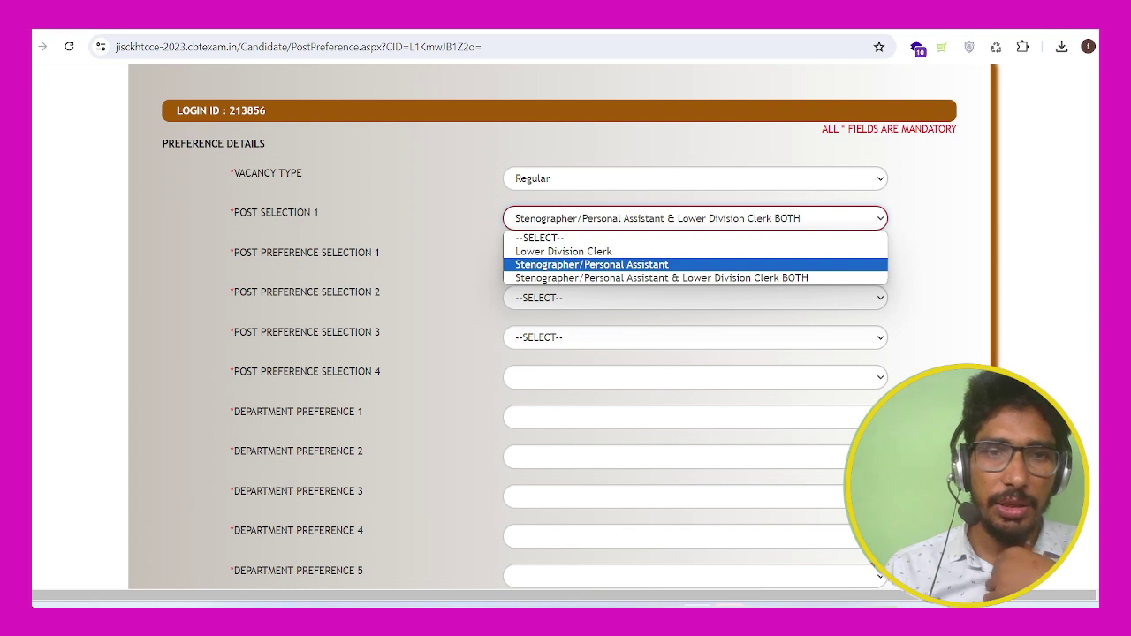
key(Down)
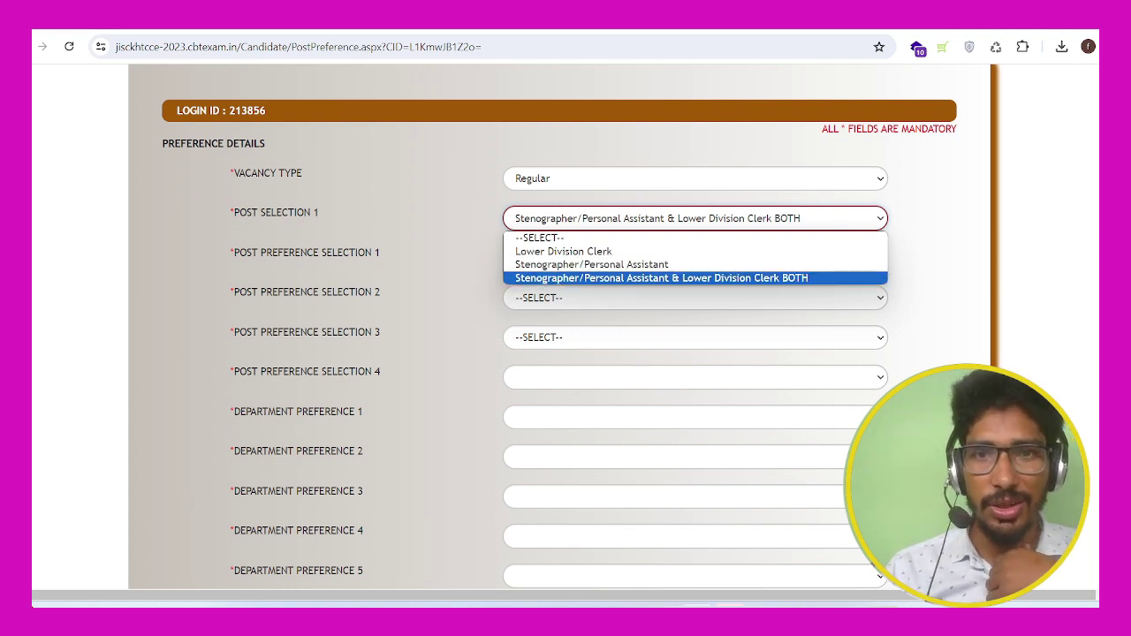
key(Up)
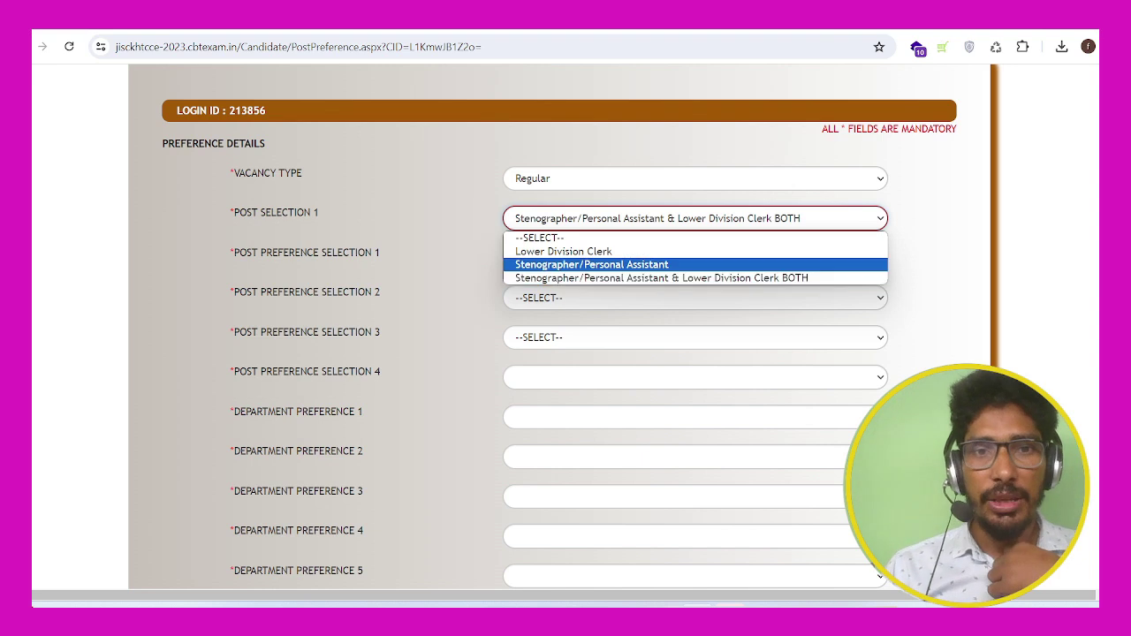
key(Down)
key(Up)
key(Up)
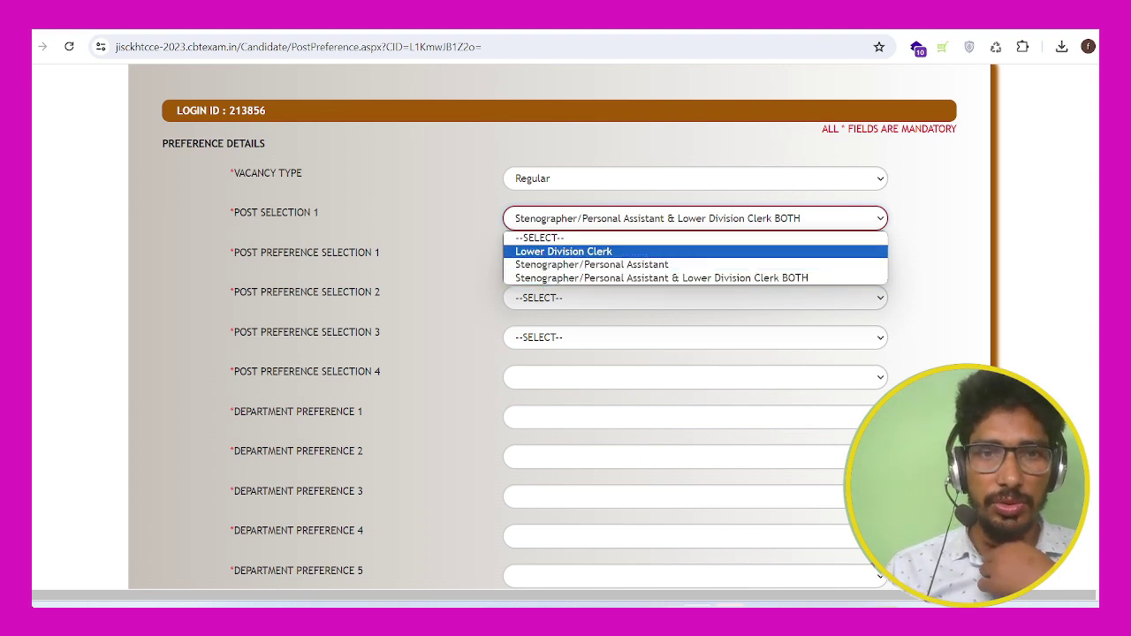
key(Down)
key(Down)
key(Return)
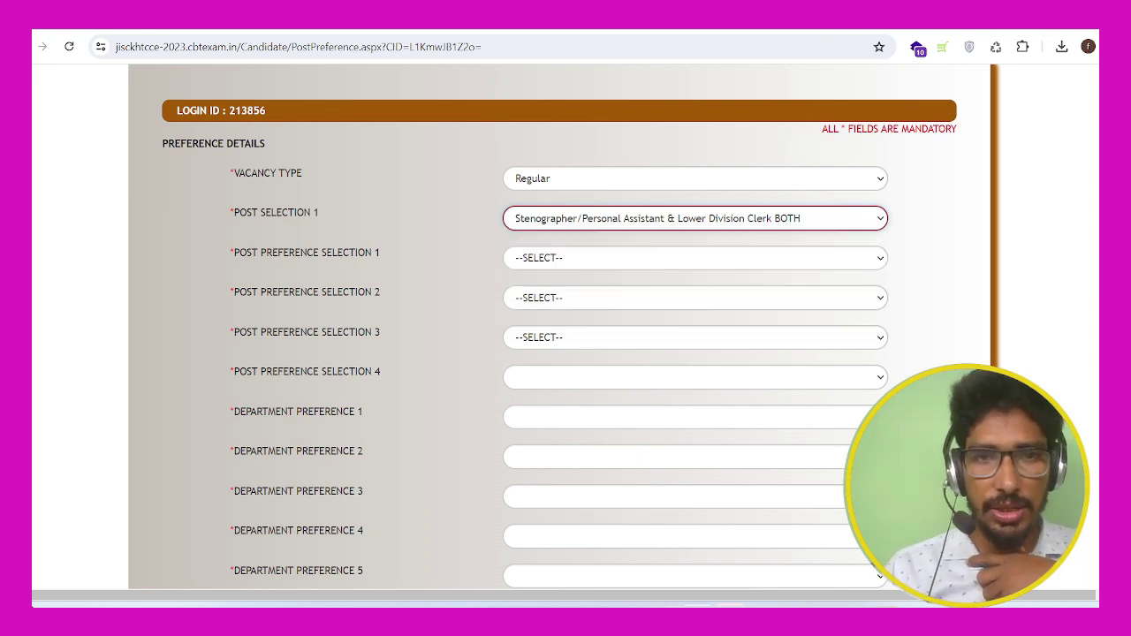
Step: Rank post preferences: two Lower Division Clerk variants, plain Lower Division Clerk, then Stenographer/Personal Assistant
click(695, 258)
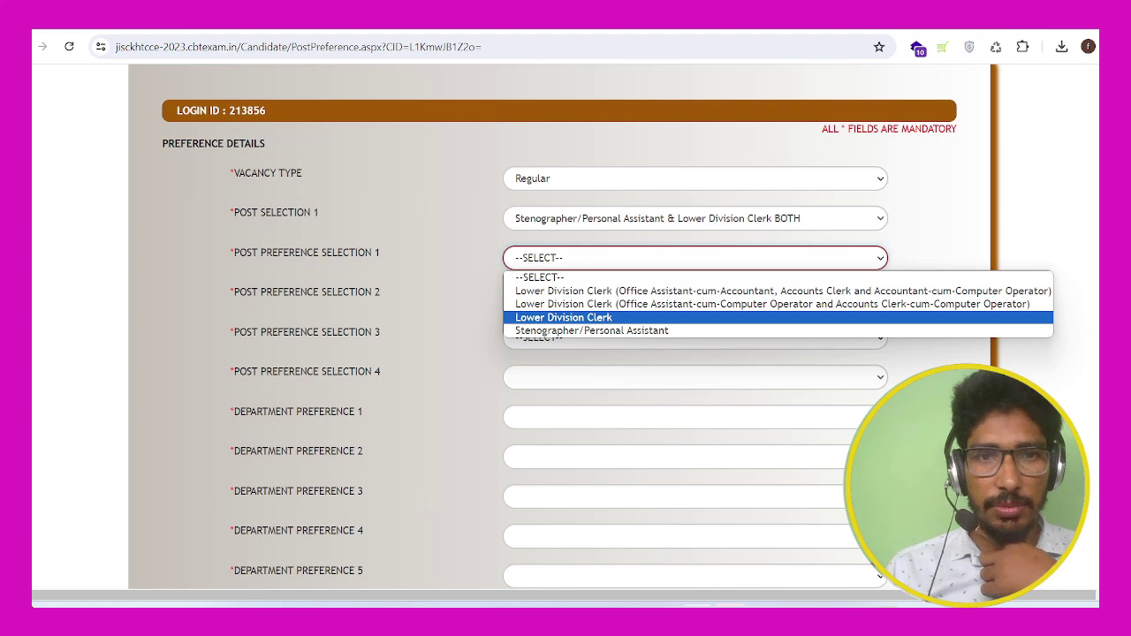
key(Up)
key(Up)
click(696, 291)
click(695, 297)
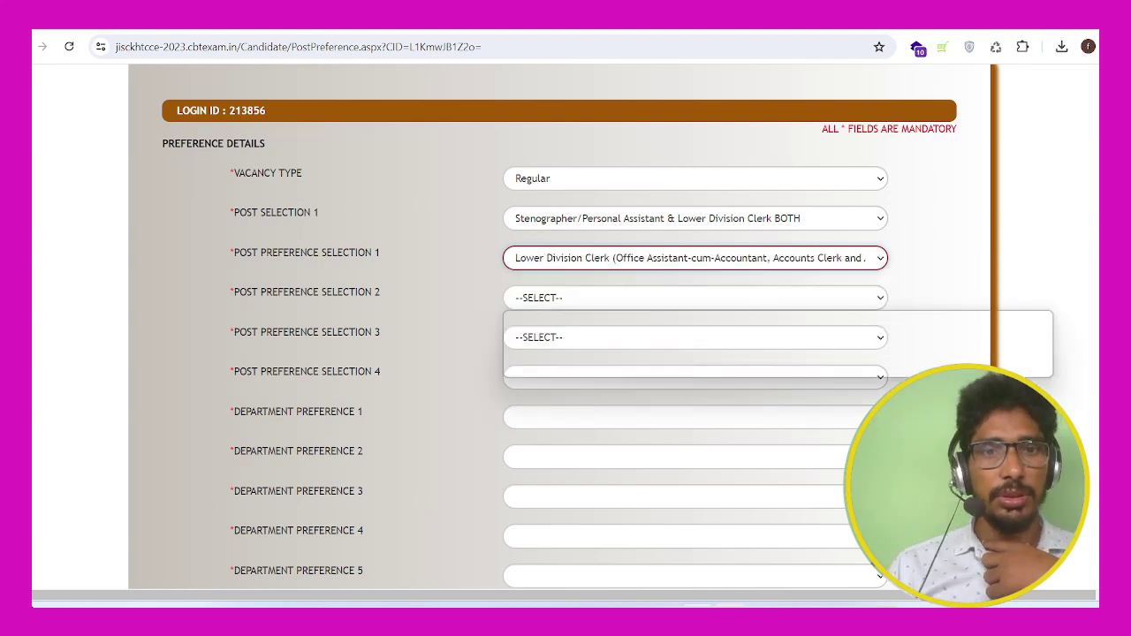
click(695, 297)
key(Down)
key(Return)
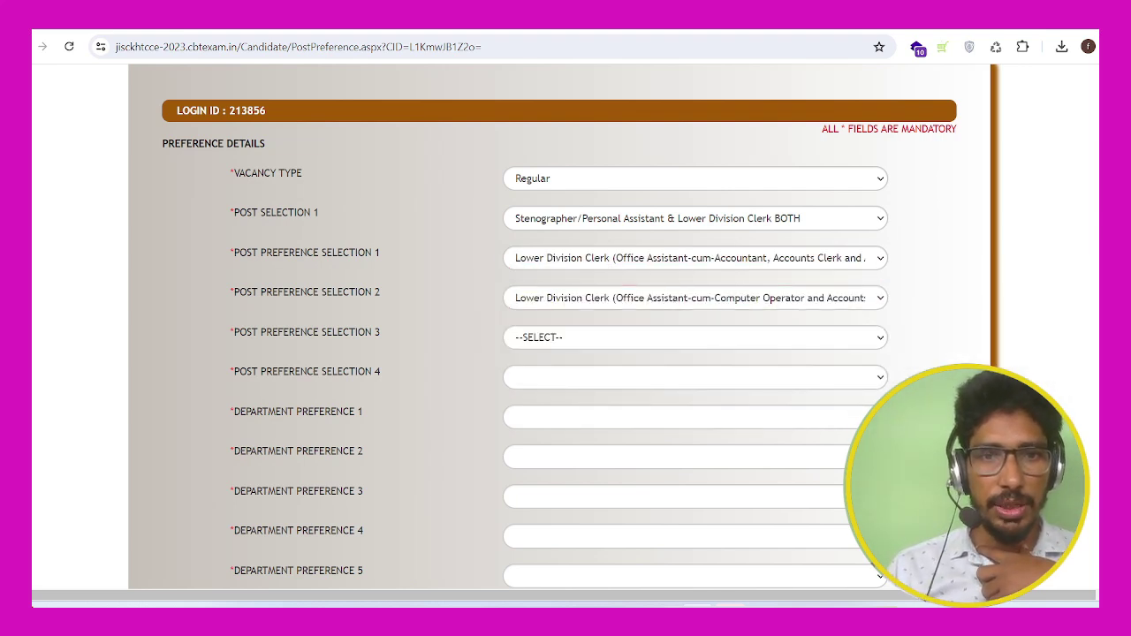
click(695, 337)
click(696, 371)
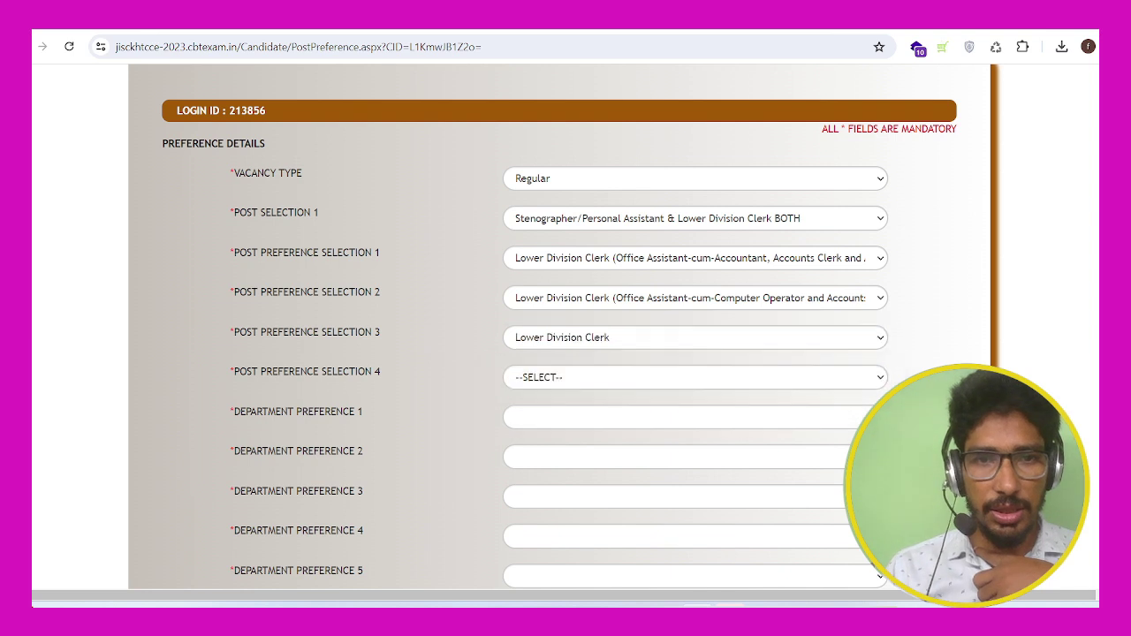
click(695, 378)
key(Down)
Step: Confirm post preference 4, then set Department Preference 1 to Labour, Employment, Training and Skill Development
key(Return)
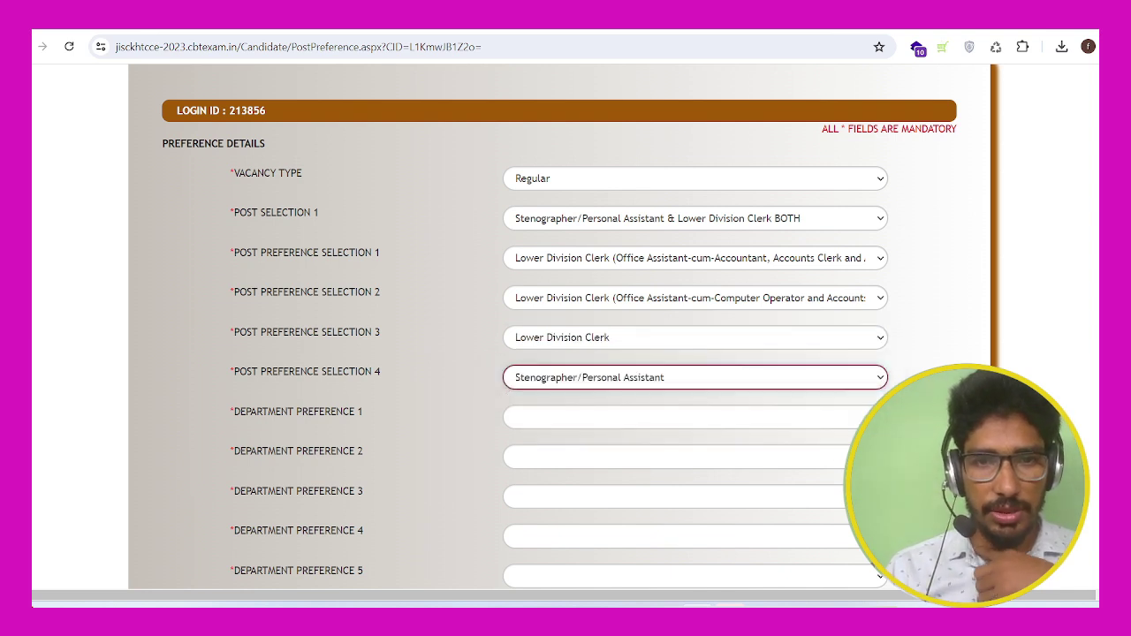
scroll(565, 353, down, 1)
click(695, 344)
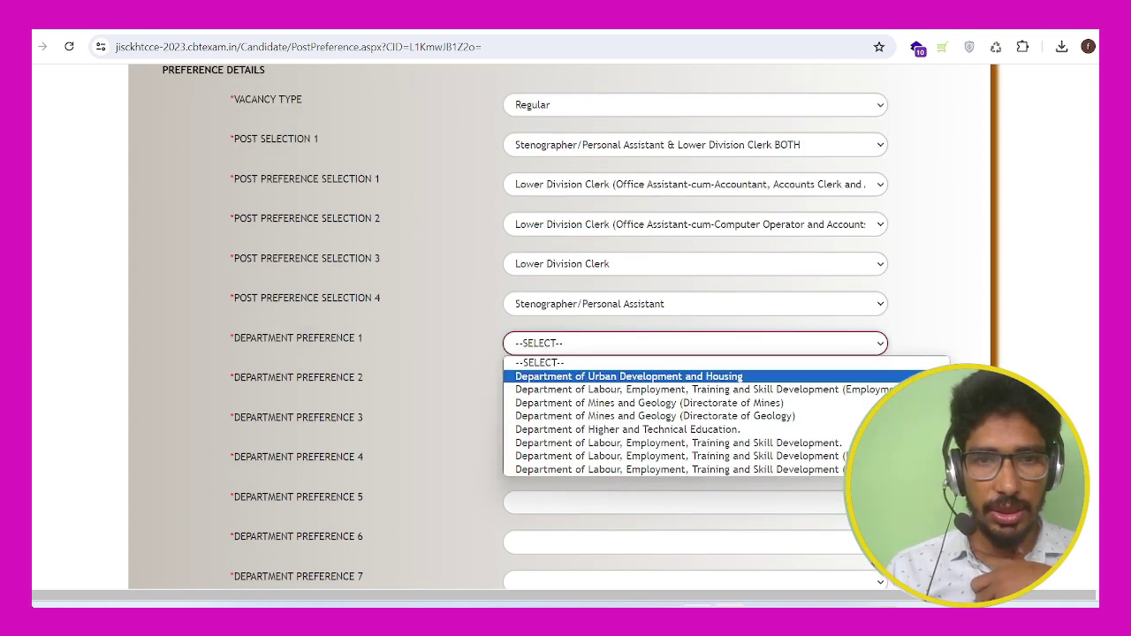
key(Down)
key(Down)
key(Down)
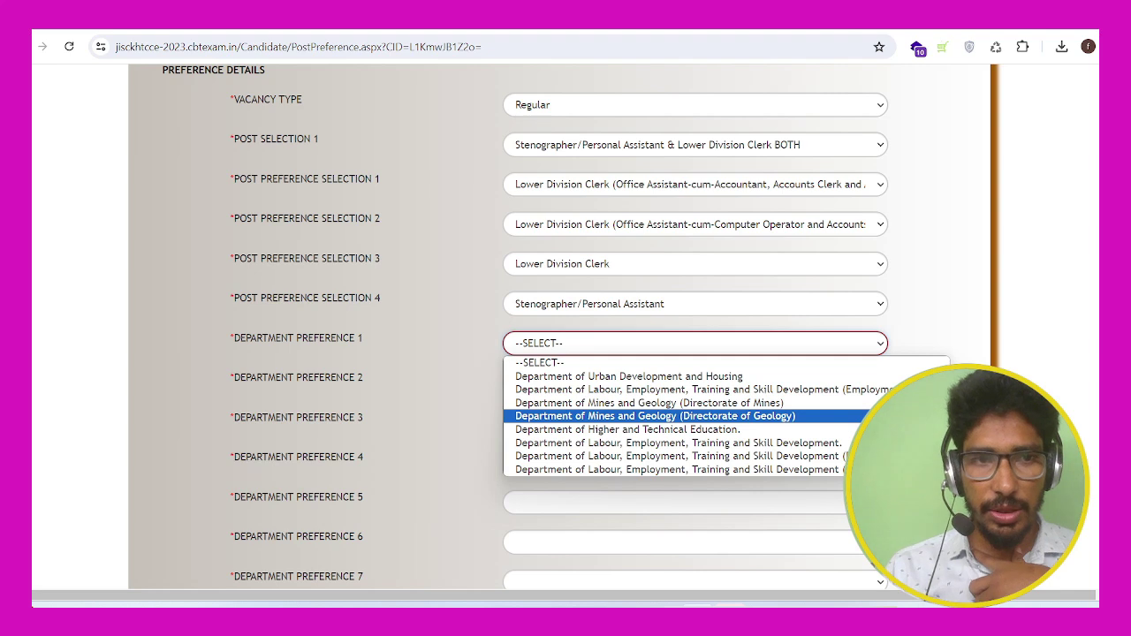
key(Up)
key(Down)
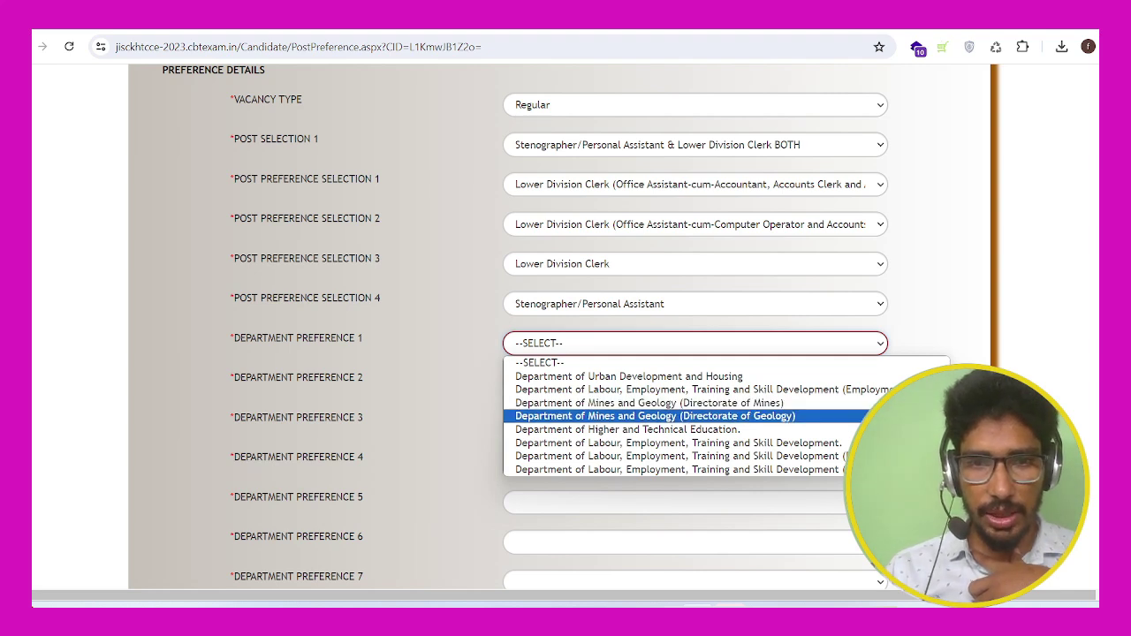
key(Down)
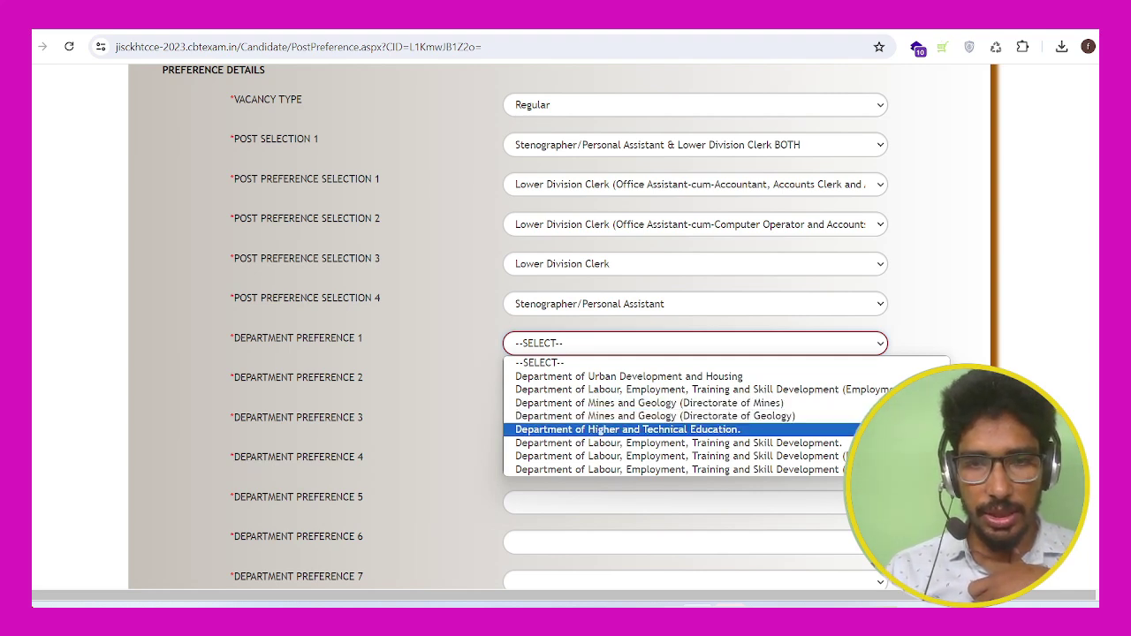
key(Down)
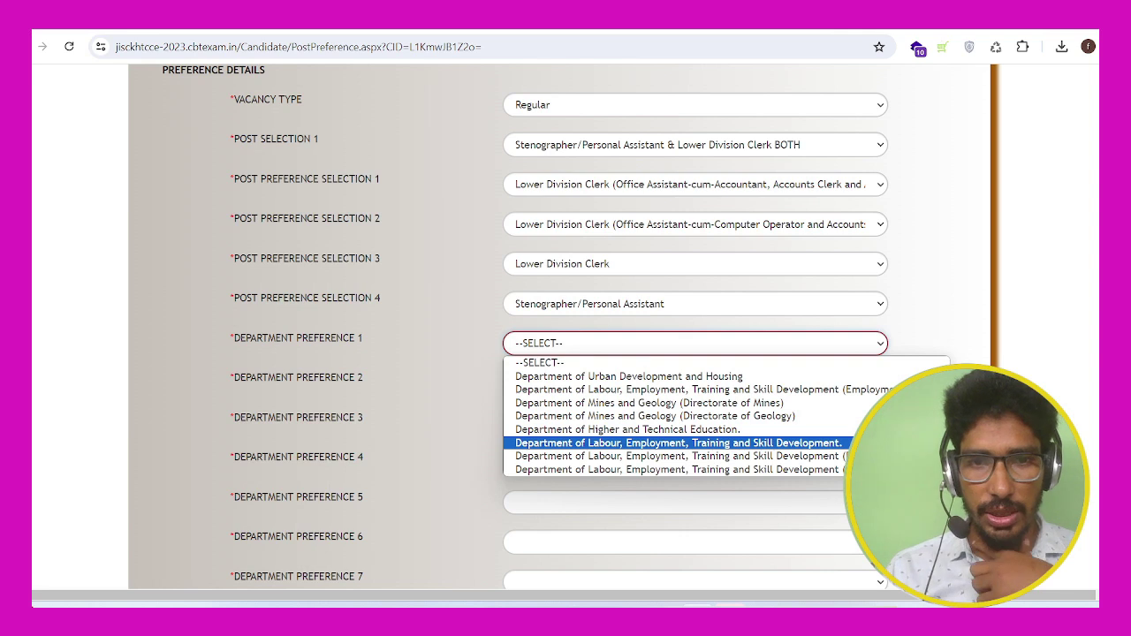
key(Up)
key(Up)
key(Up)
key(Up)
key(Up)
key(Up)
key(Down)
key(Down)
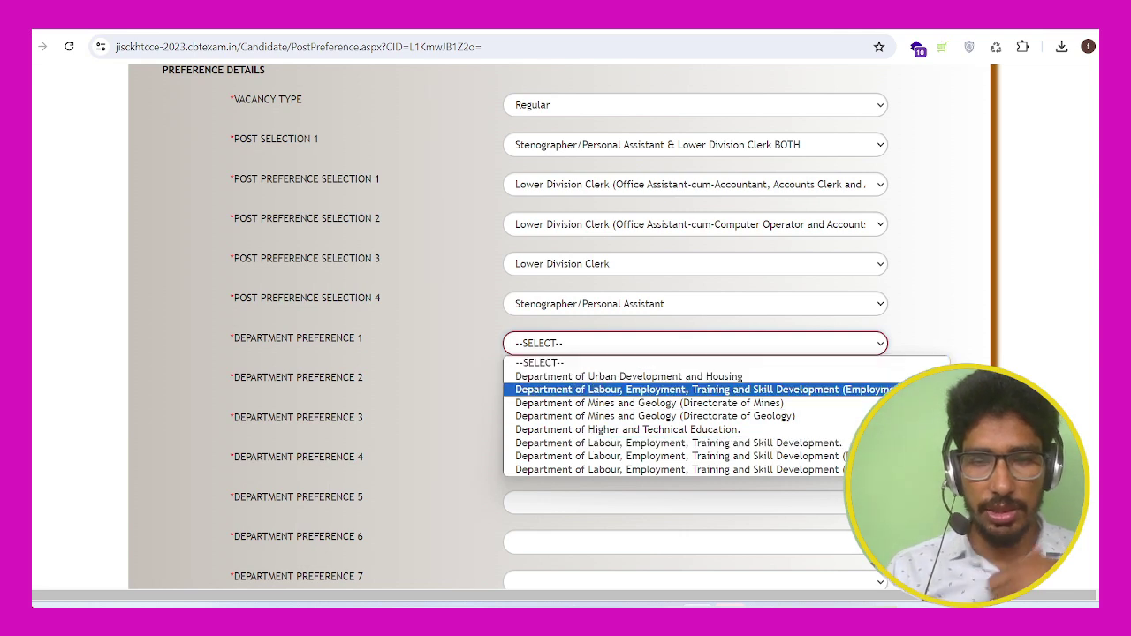
key(Down)
key(Down)
key(Down)
key(Down)
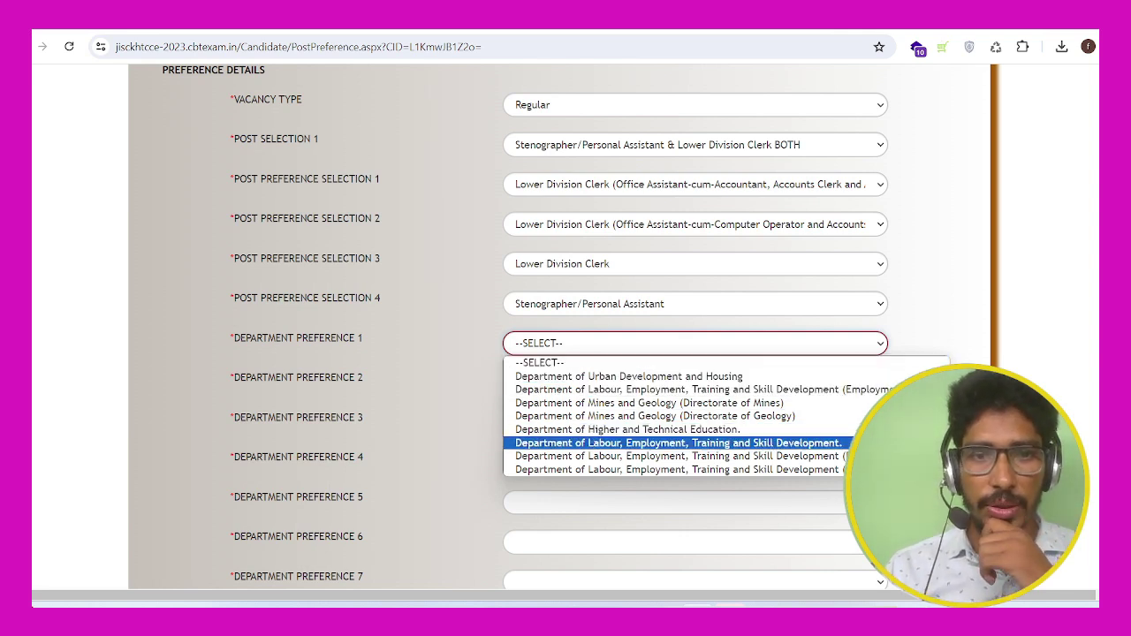
key(Return)
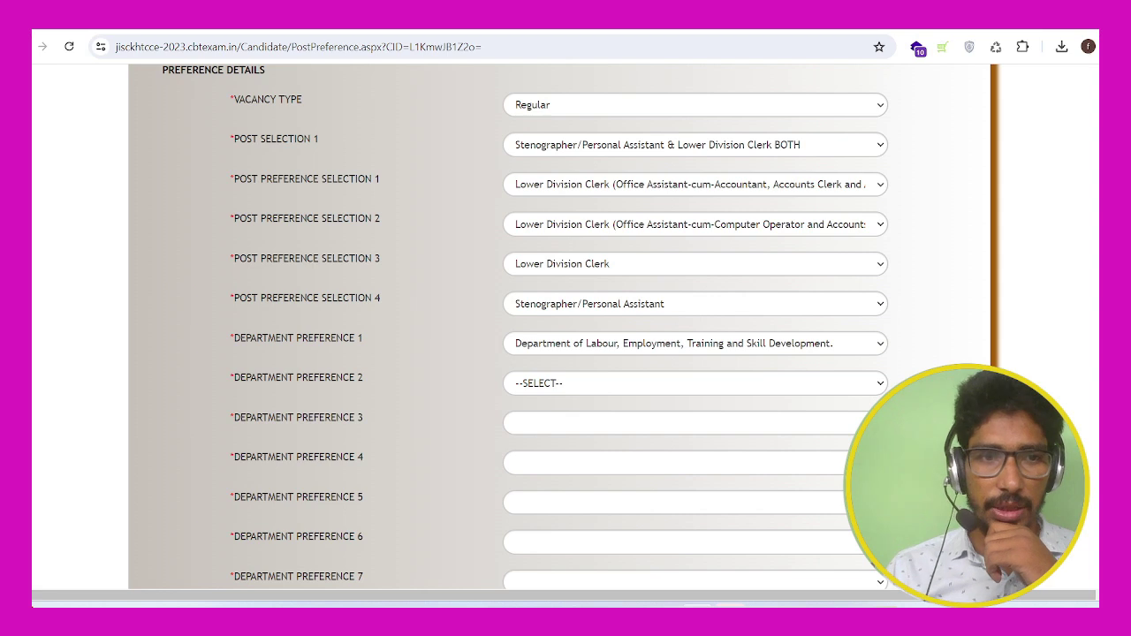
Step: Set Department Preference 2 to Urban Development and Housing
key(Tab)
key(alt+Down)
key(Down)
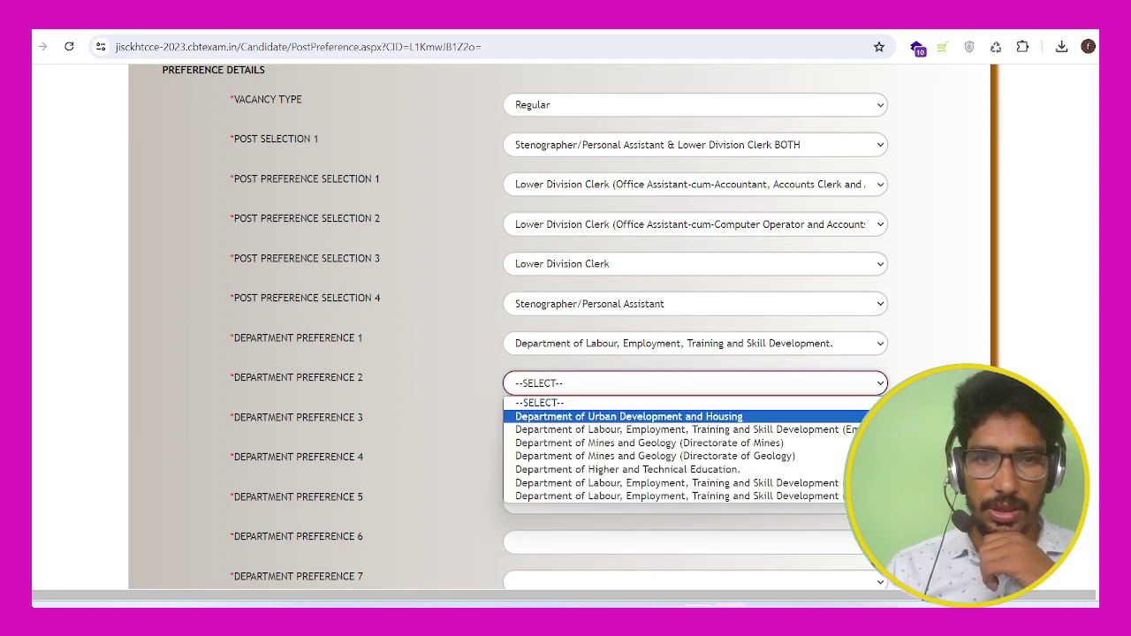
key(Down)
key(Down)
key(Down)
key(Down)
key(Down)
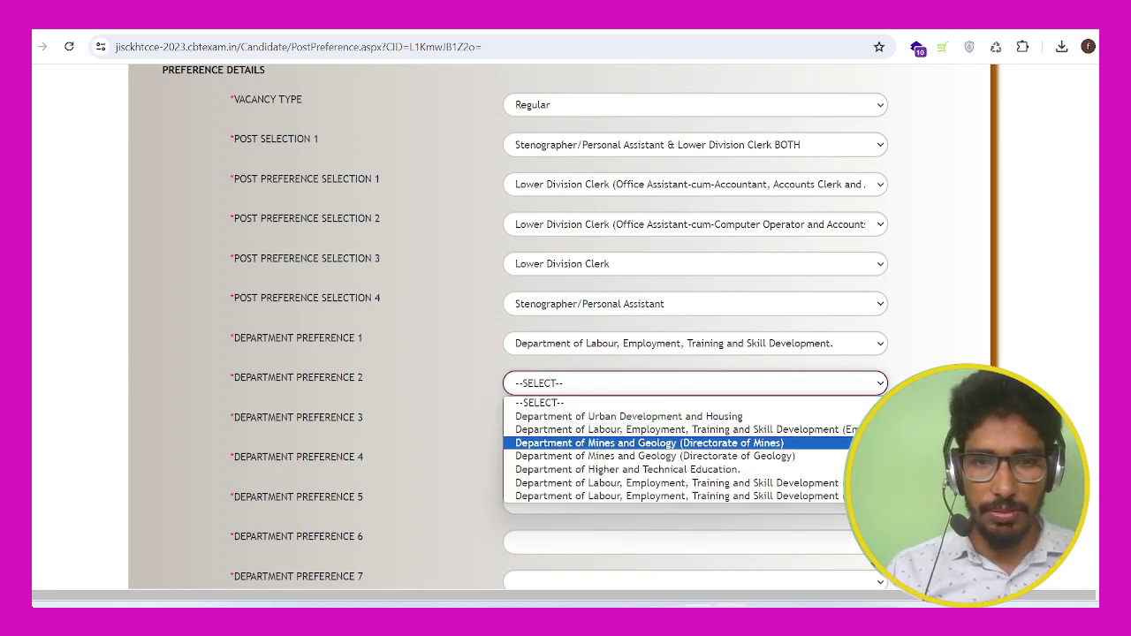
key(Up)
key(Up)
key(Up)
key(Up)
key(Up)
key(Return)
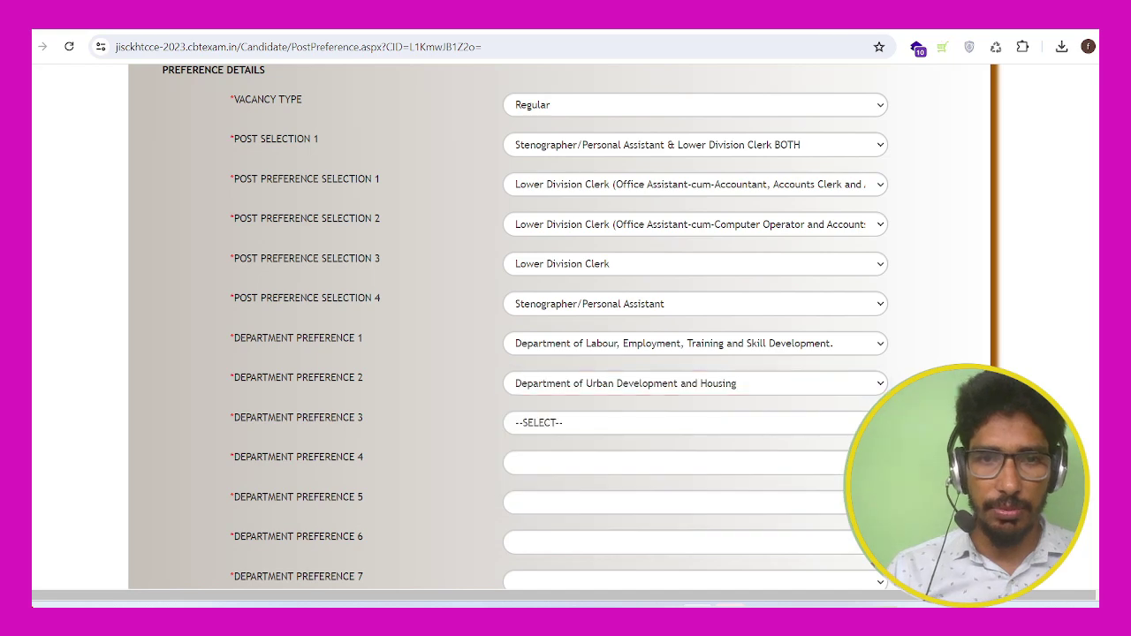
Step: Set Department Preference 3 to Mines and Geology (Directorate of Mines)
scroll(565, 327, down, 2)
click(695, 274)
key(Down)
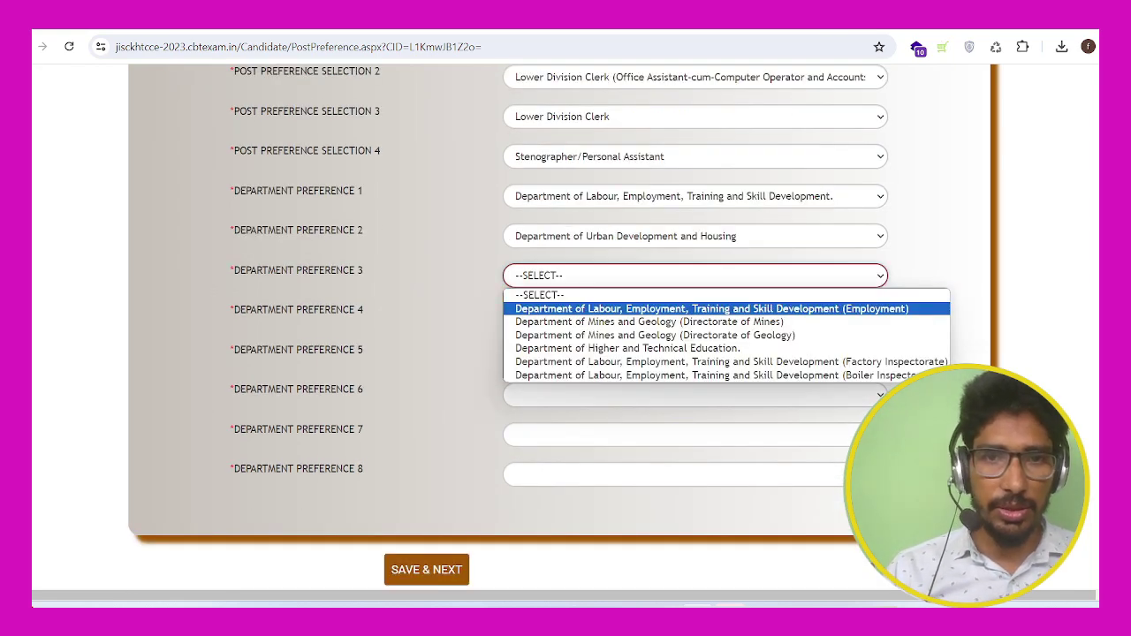
key(Down)
key(Down)
key(Down)
key(Down)
key(Up)
key(Up)
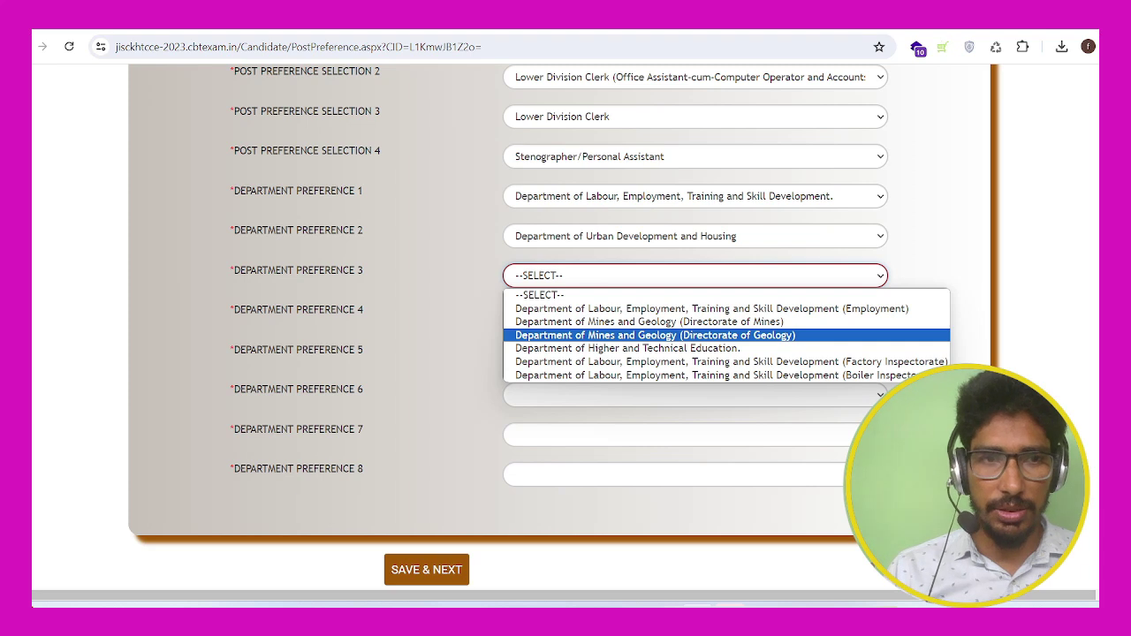
key(Up)
key(Return)
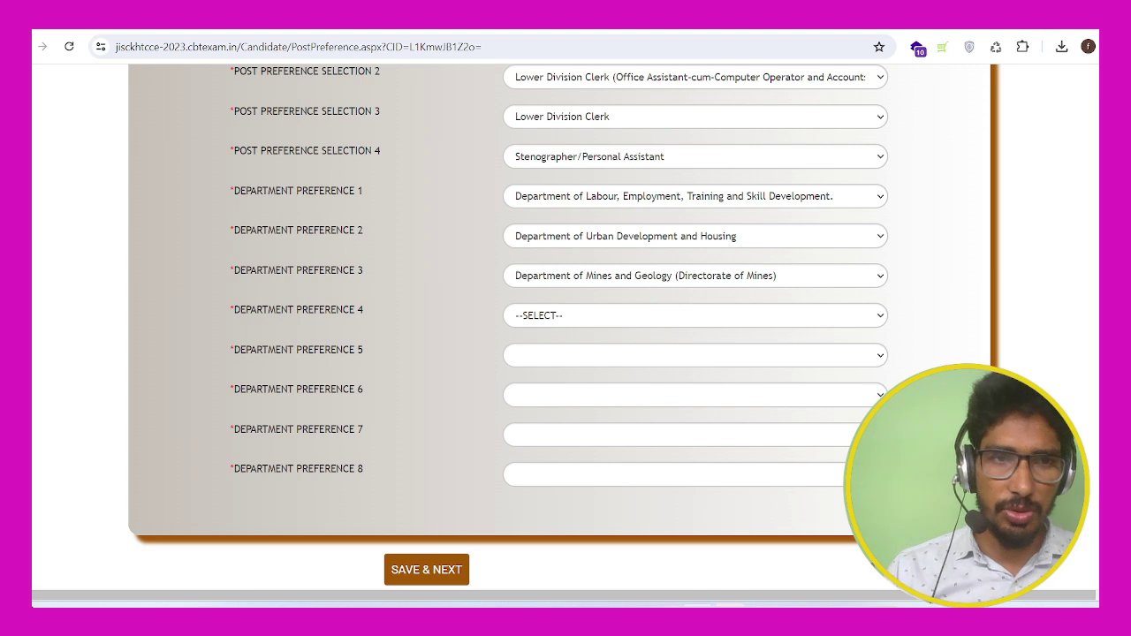
scroll(565, 327, up, 2)
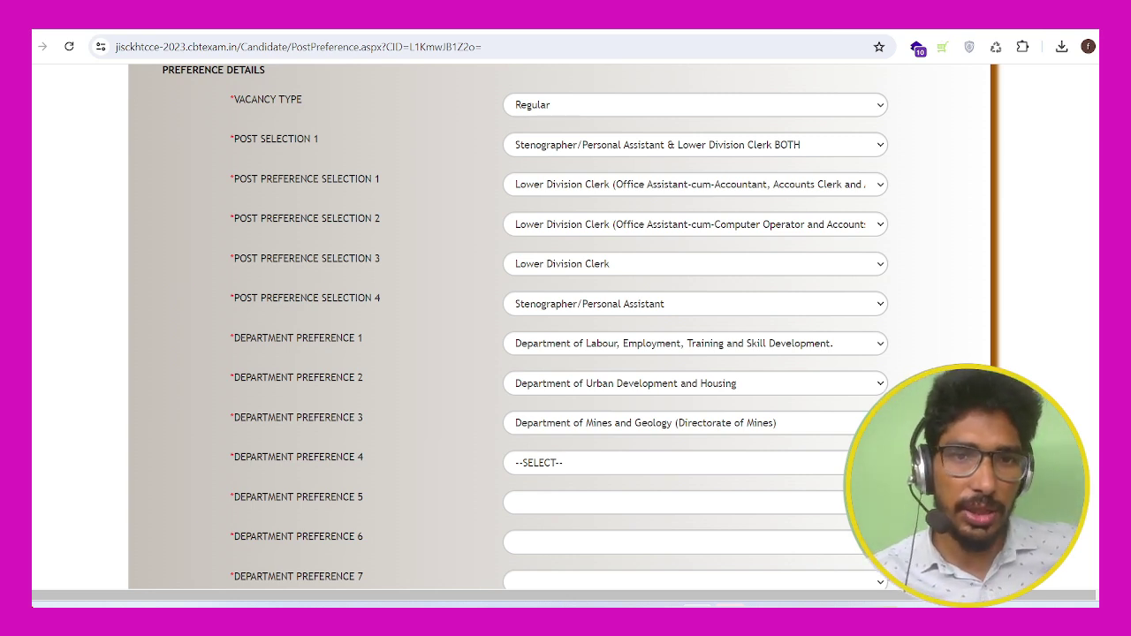
scroll(566, 327, down, 2)
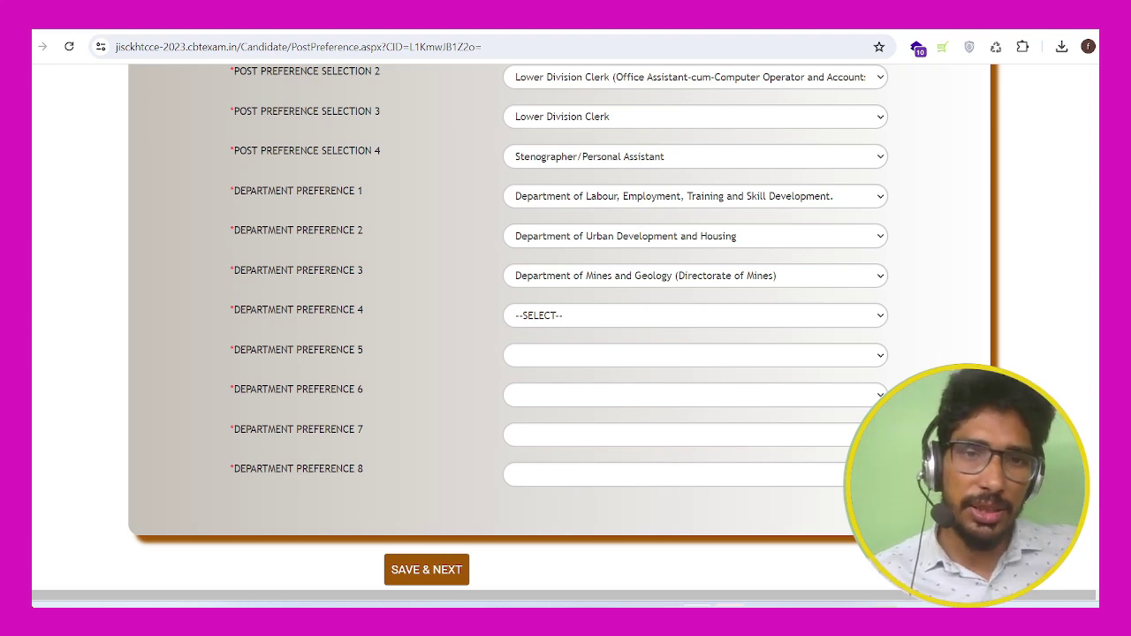
Step: Set Department Preferences 4 and 5 to Labour (Employment) and Mines and Geology (Directorate of Geology)
click(695, 315)
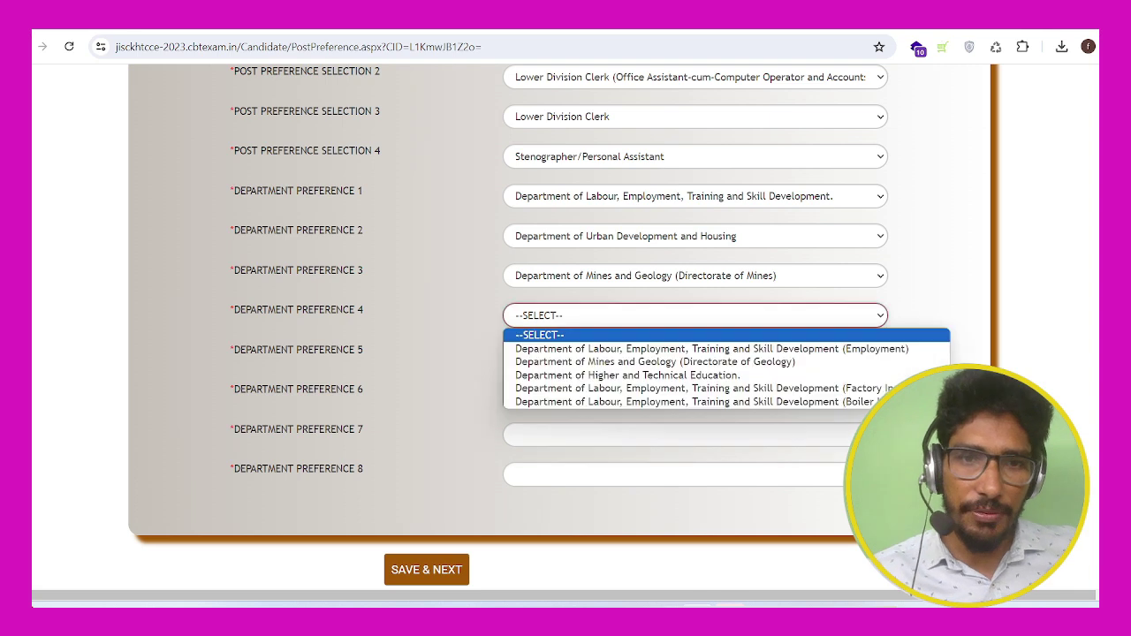
key(Down)
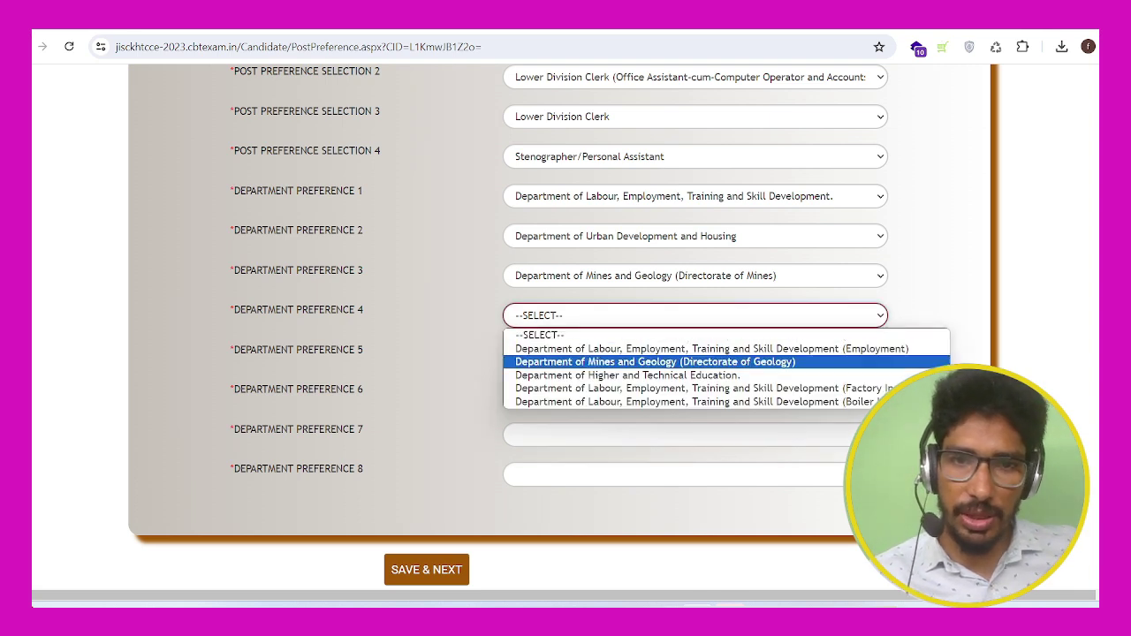
key(Up)
key(Return)
click(696, 355)
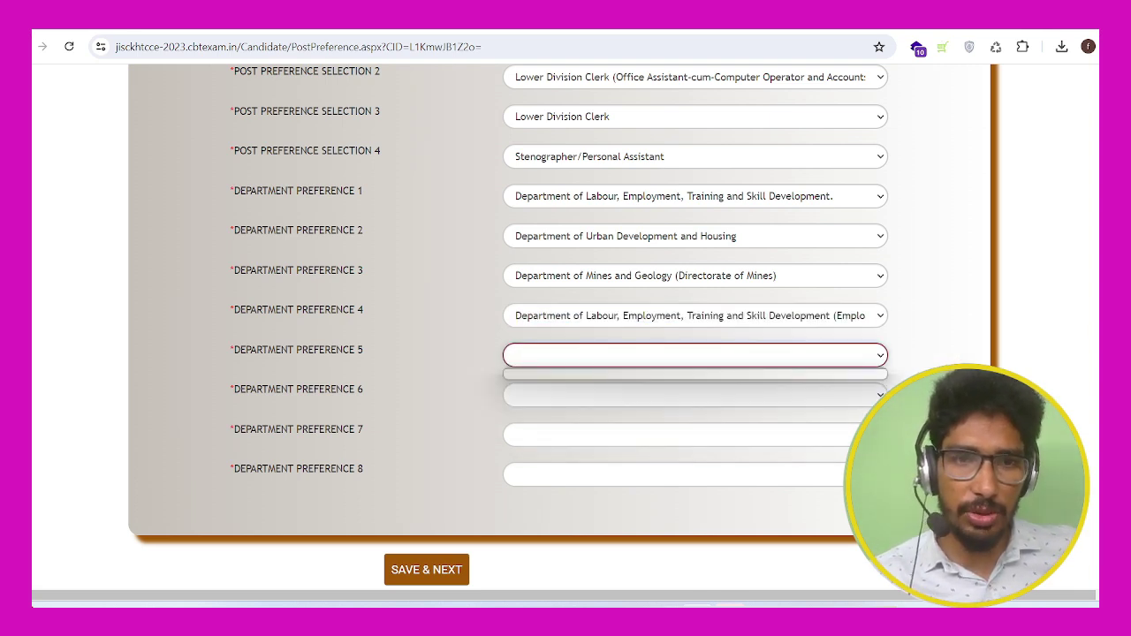
click(695, 355)
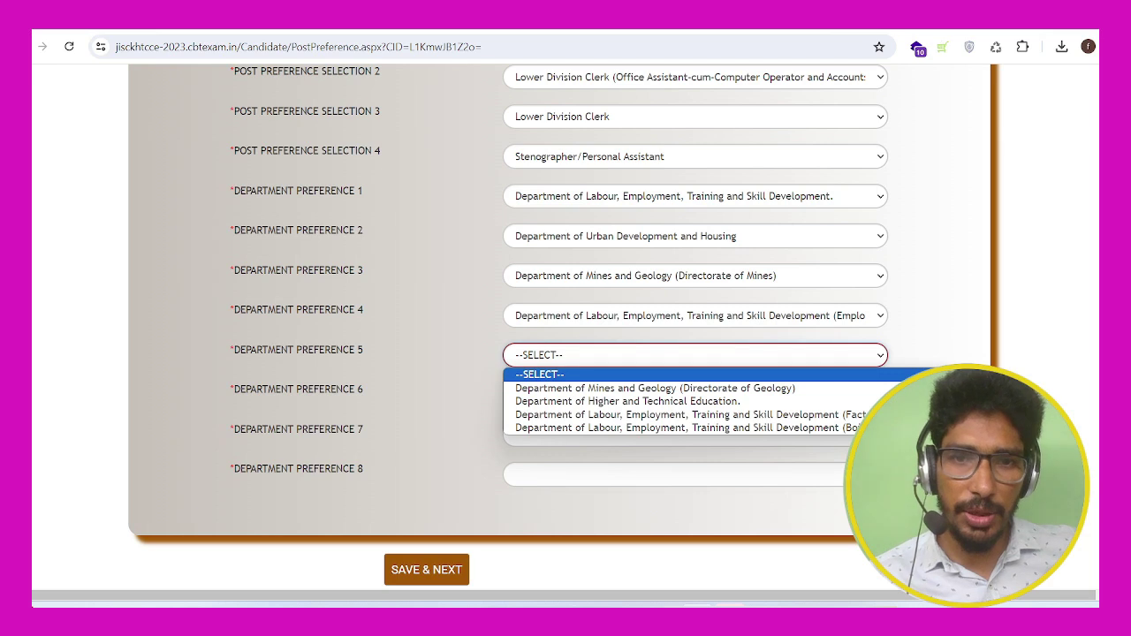
key(Down)
key(Return)
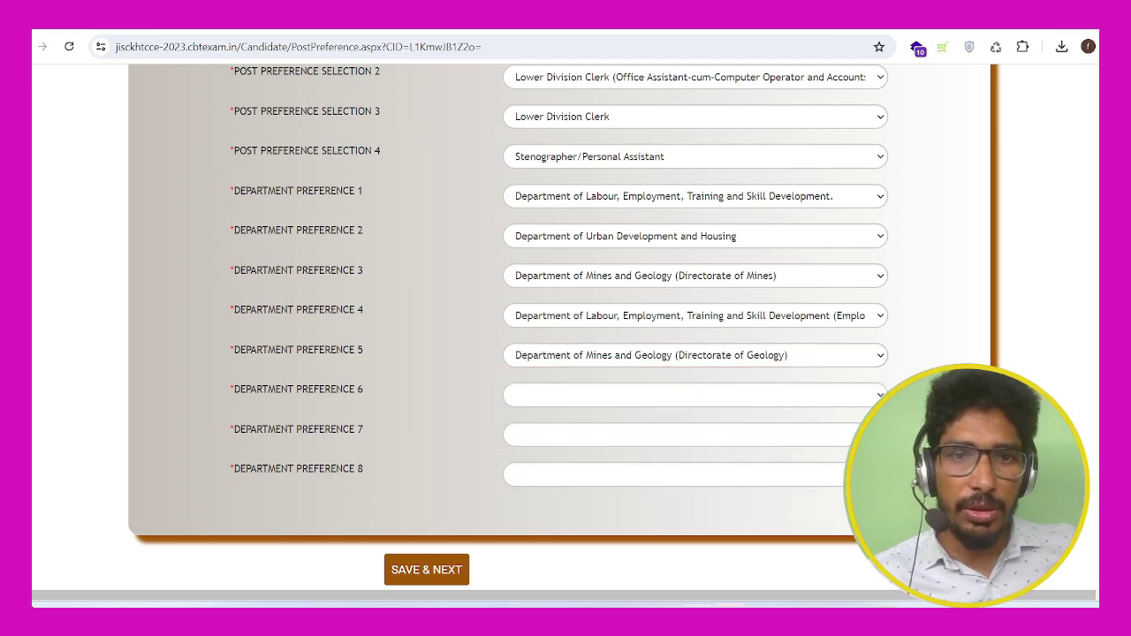
Step: Set Department Preference 6 to Higher and Technical Education and preferences 7–8 to Labour, then review
click(695, 395)
key(Down)
key(Return)
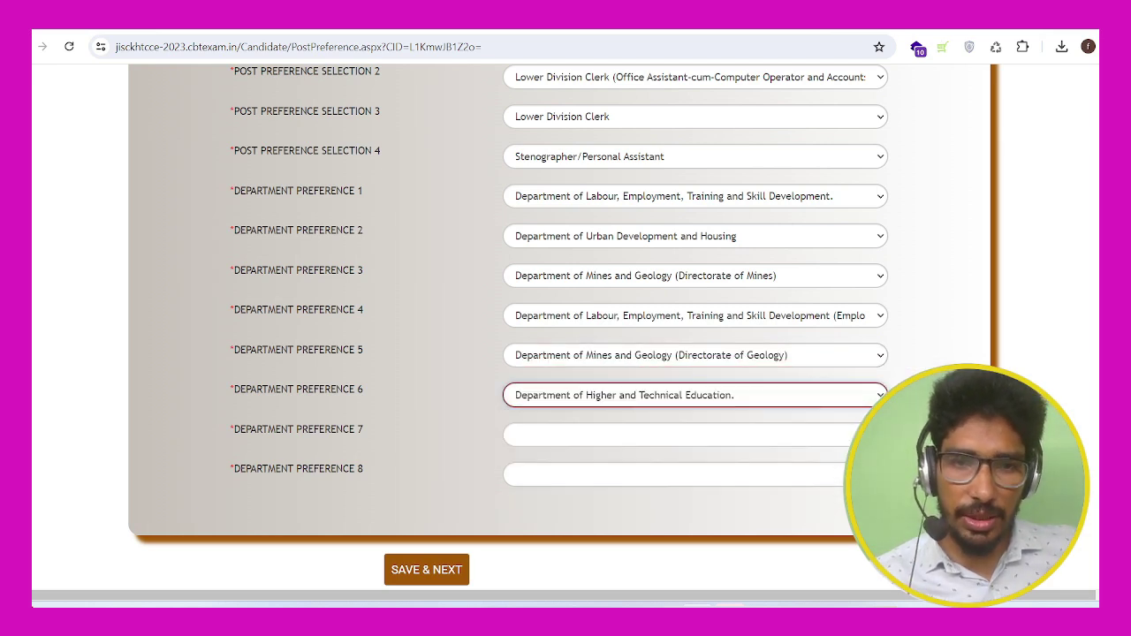
click(696, 434)
key(Down)
key(Return)
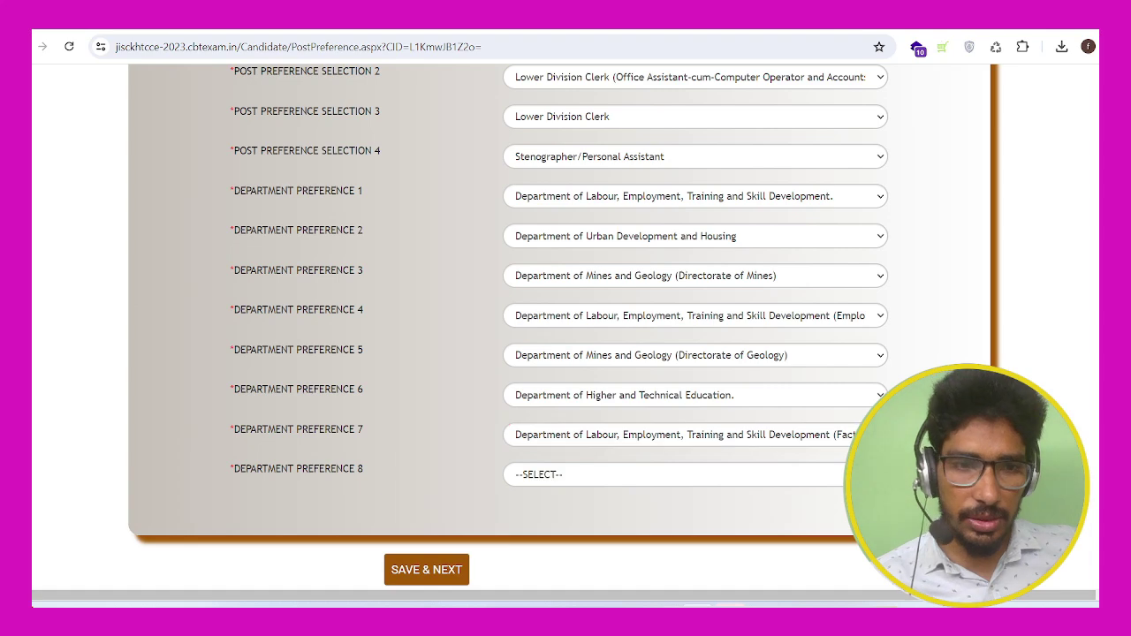
click(695, 474)
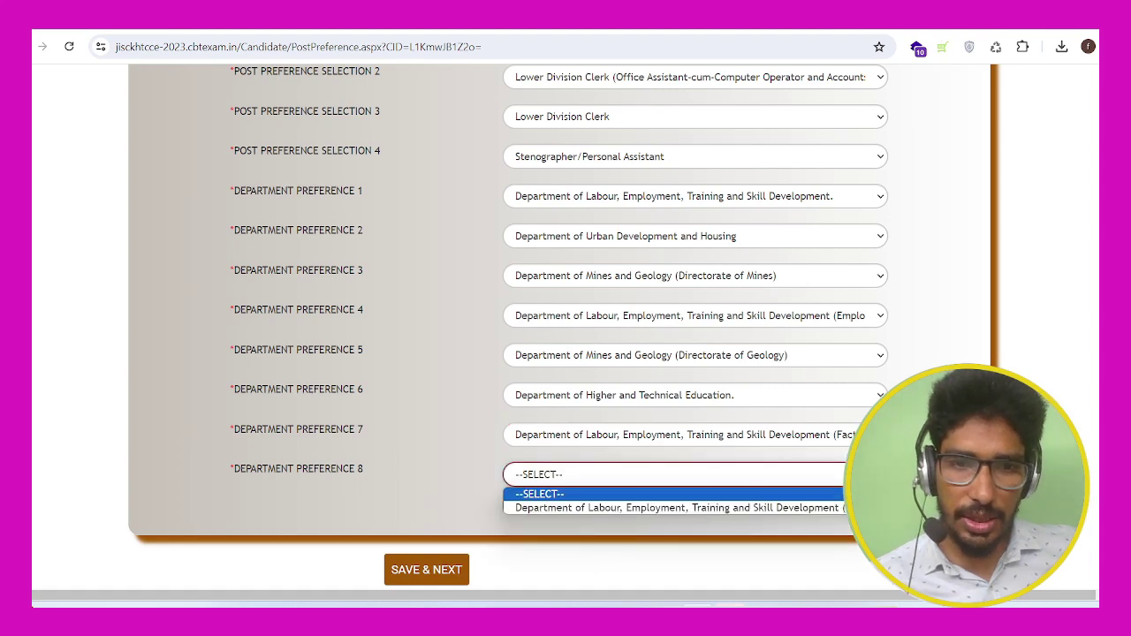
key(Down)
key(Return)
scroll(565, 327, up, 4)
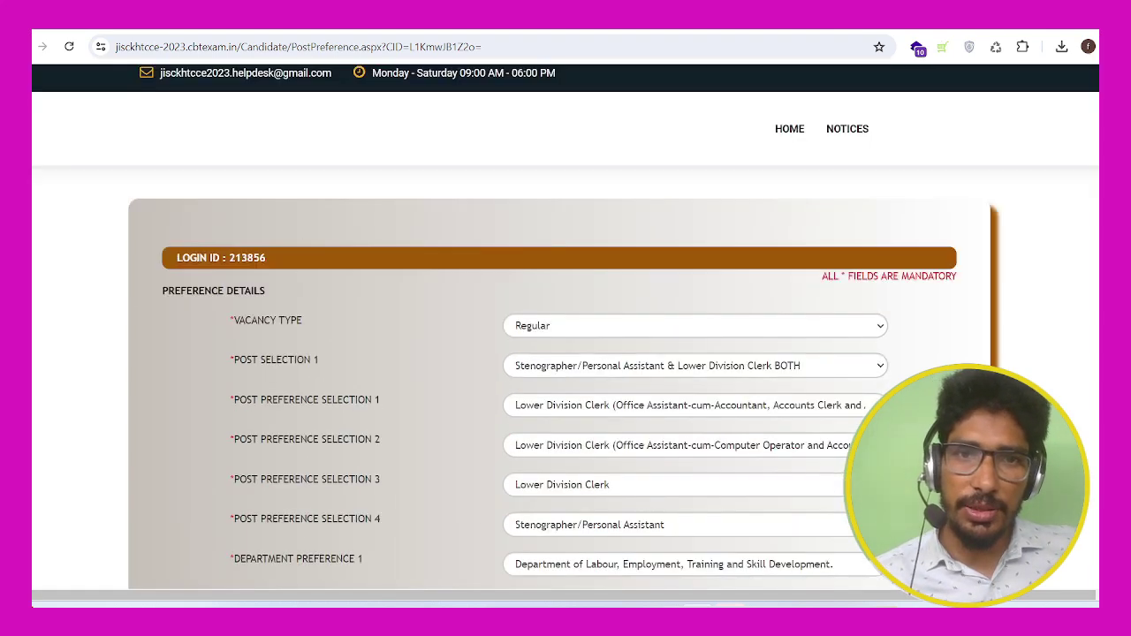
scroll(566, 327, down, 2)
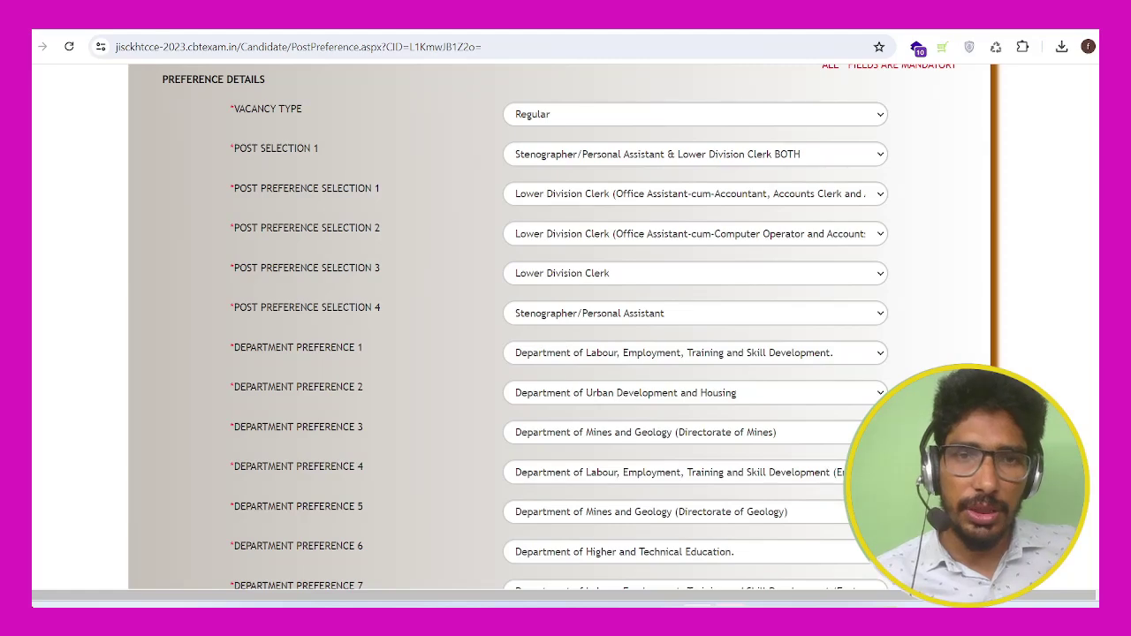
scroll(566, 327, down, 2)
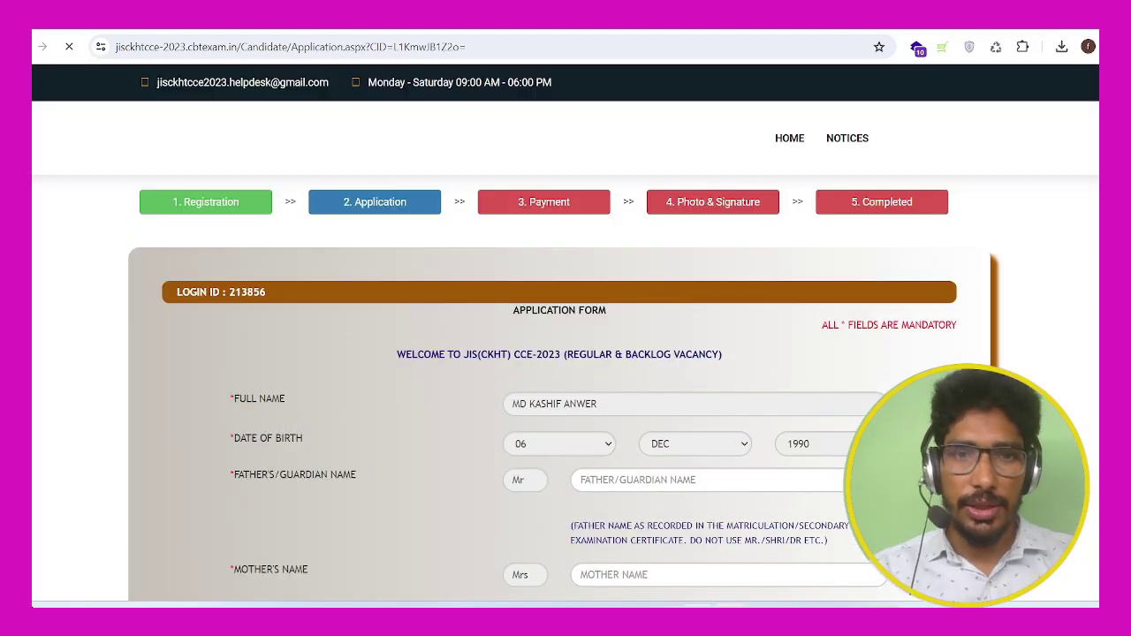
Step: Enter the father's and mother's names, set marital status to MARRIED, and enter the spouse's name
scroll(566, 336, down, 3)
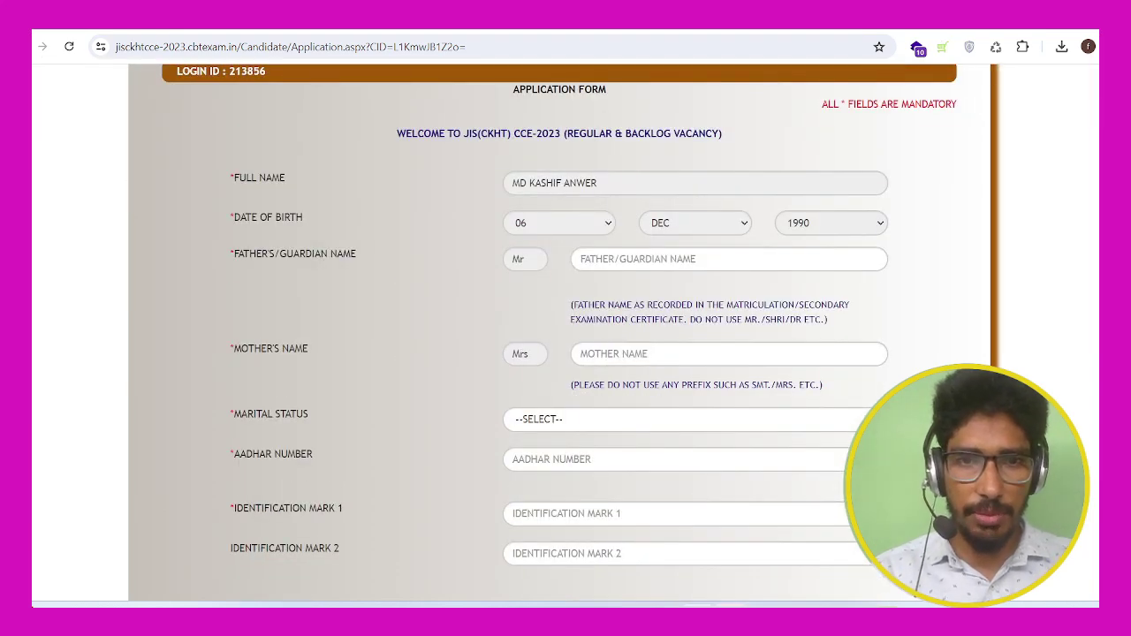
click(729, 258)
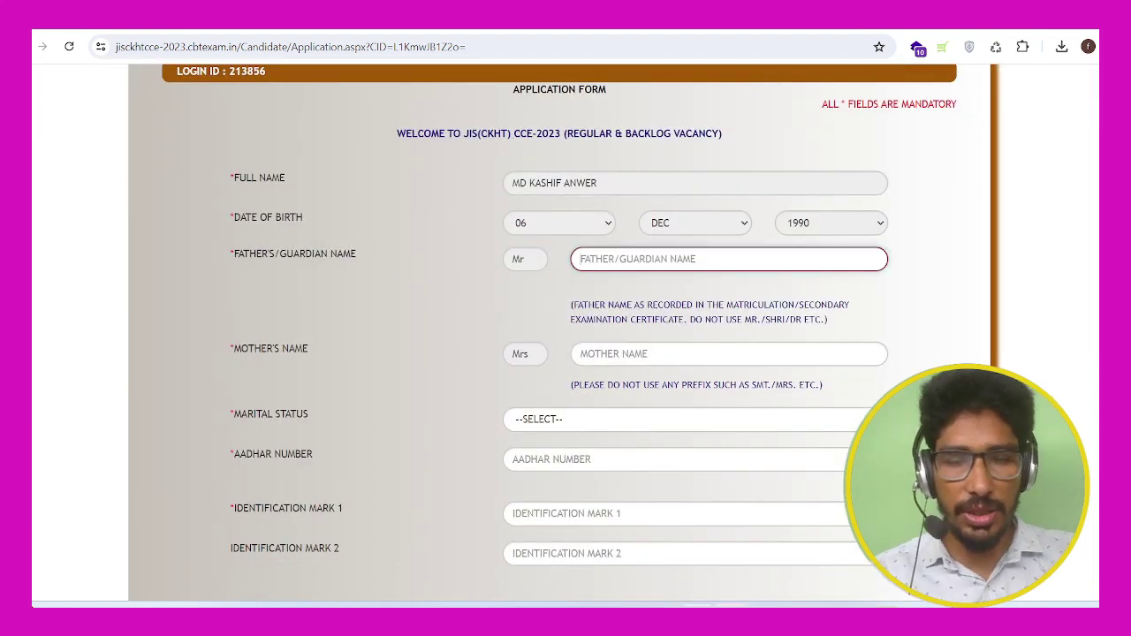
text(MD)
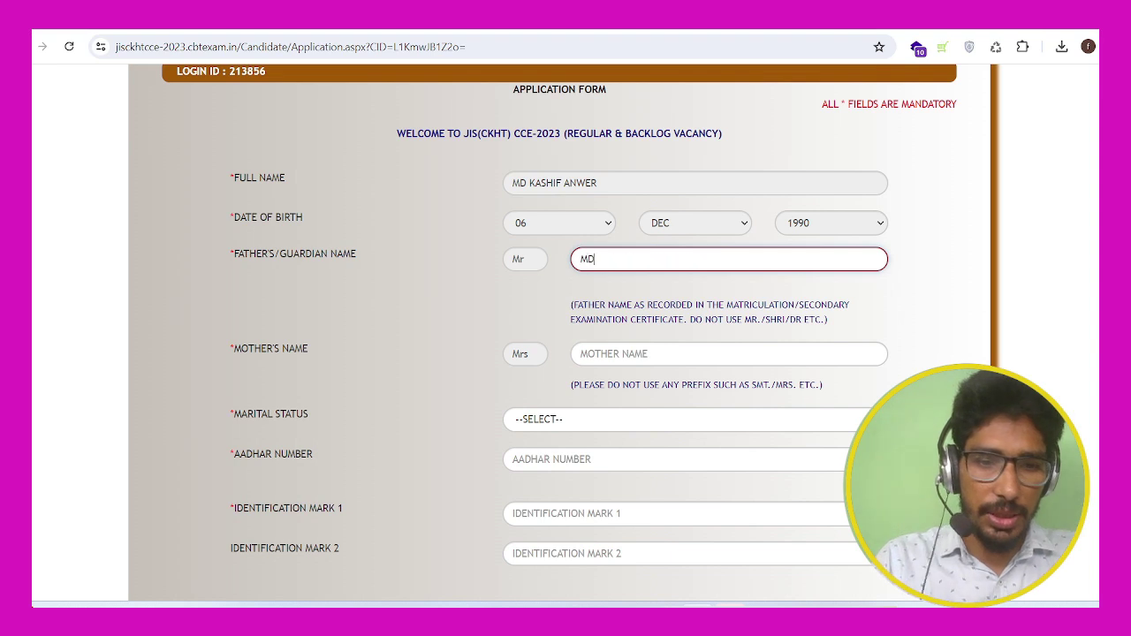
key(BackSpace)
key(BackSpace)
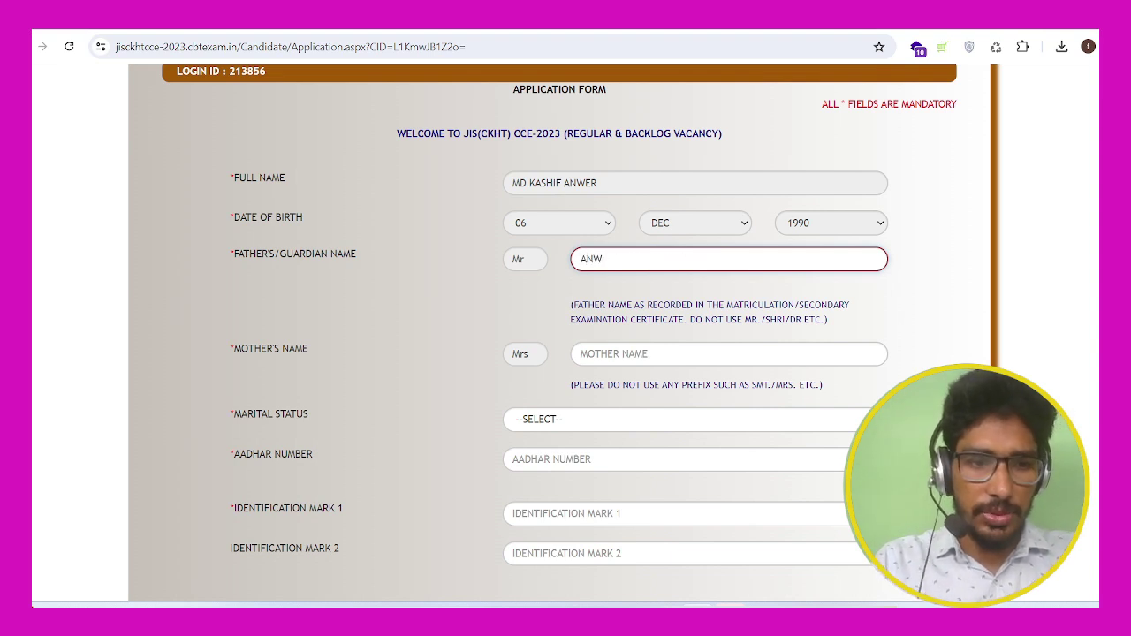
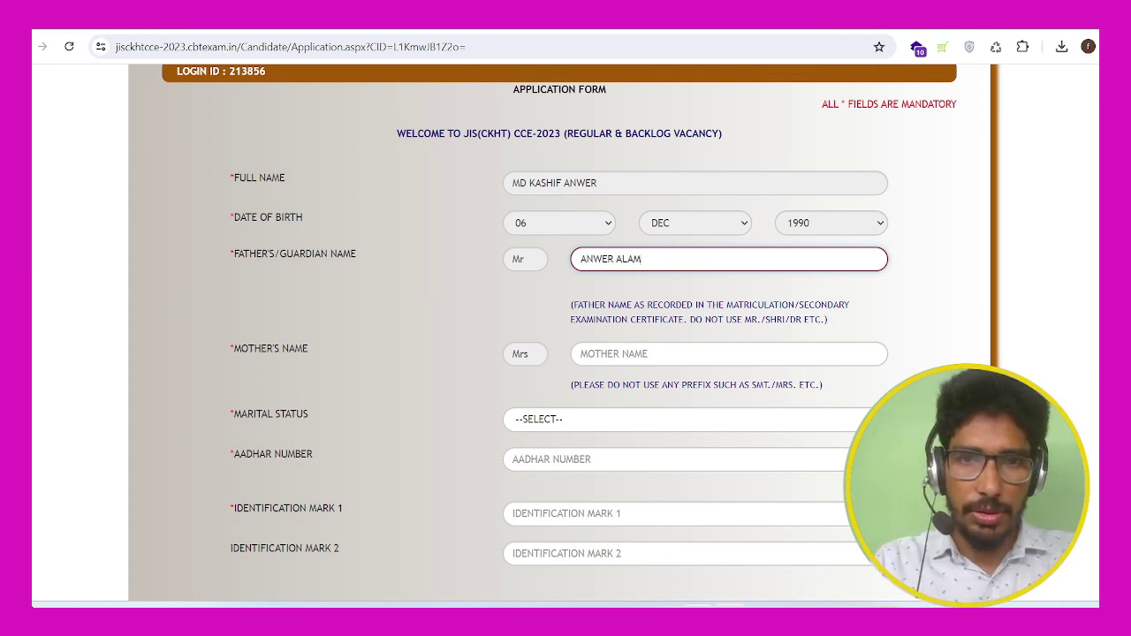
click(618, 353)
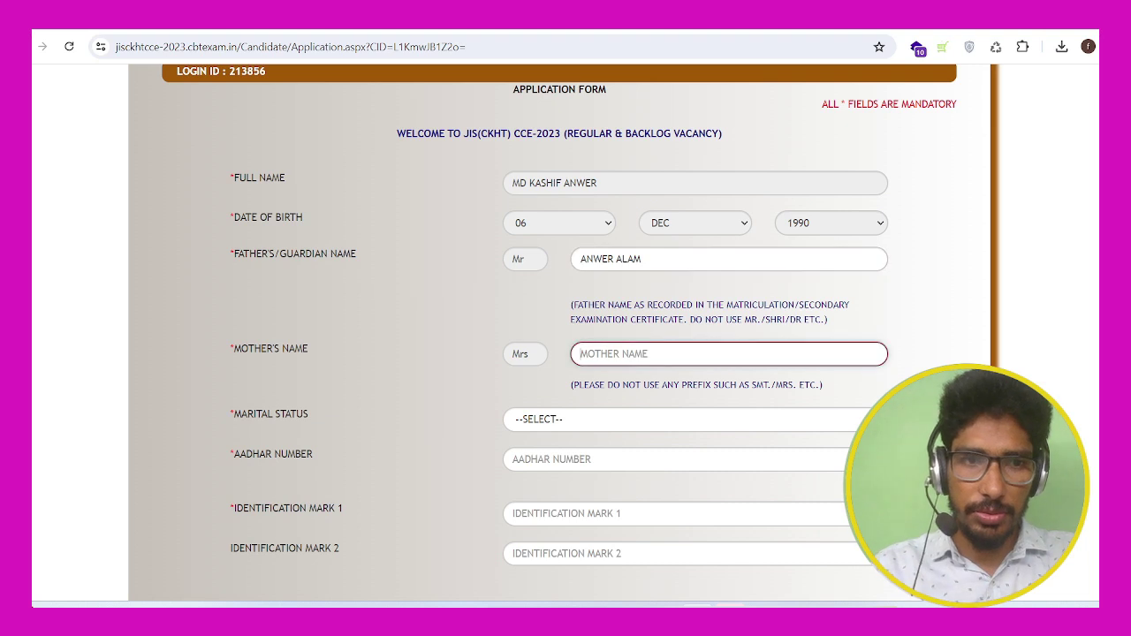
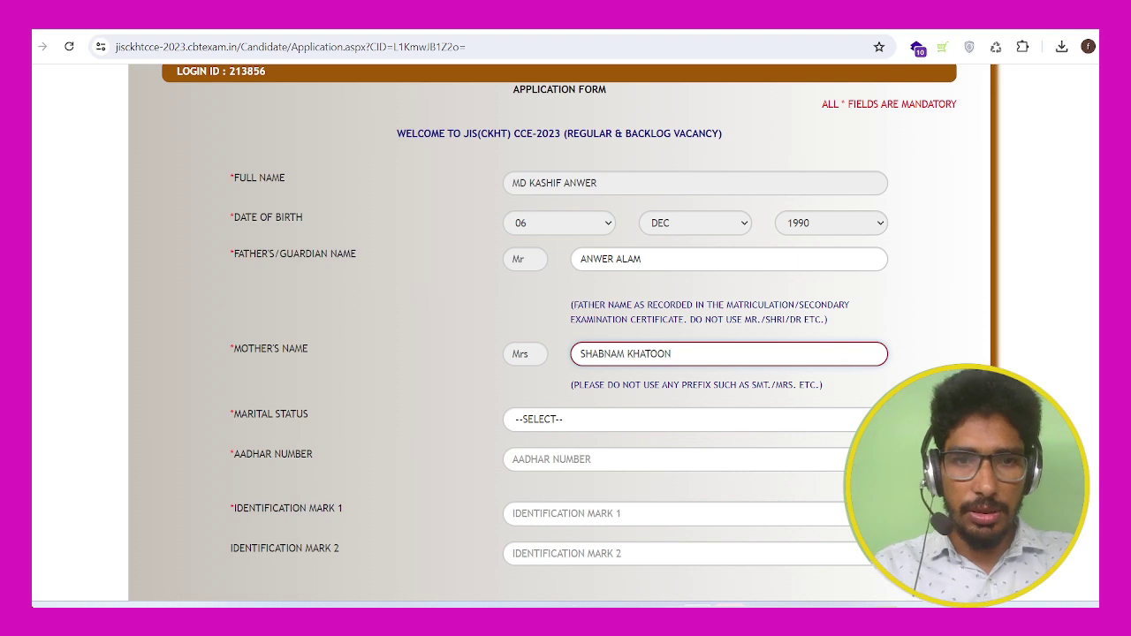
click(618, 419)
click(536, 452)
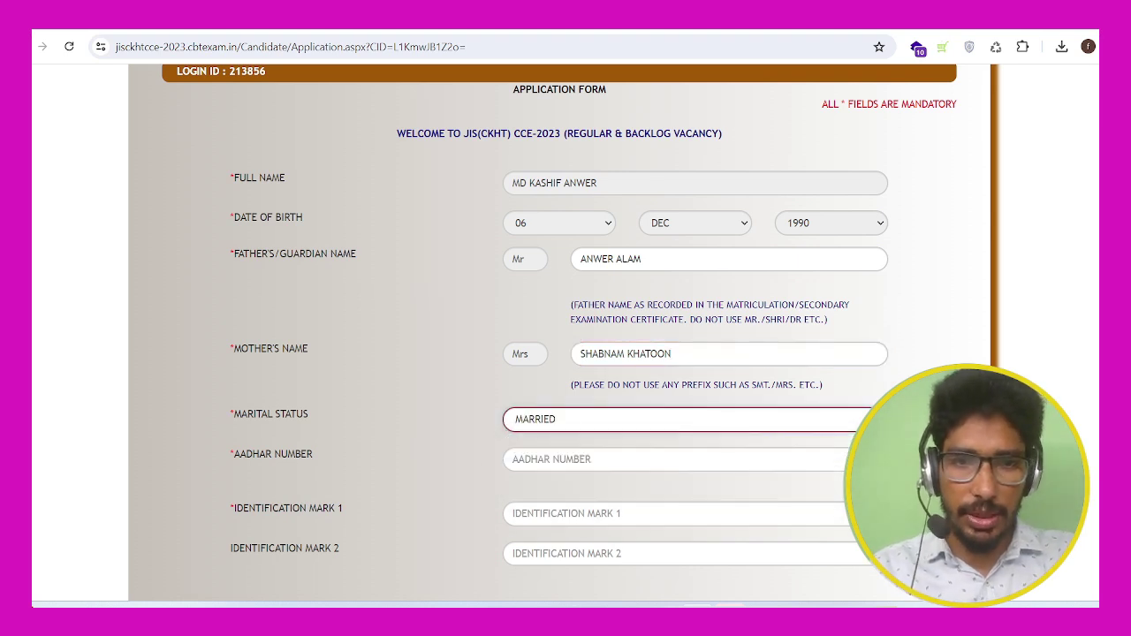
scroll(537, 452, down, 1)
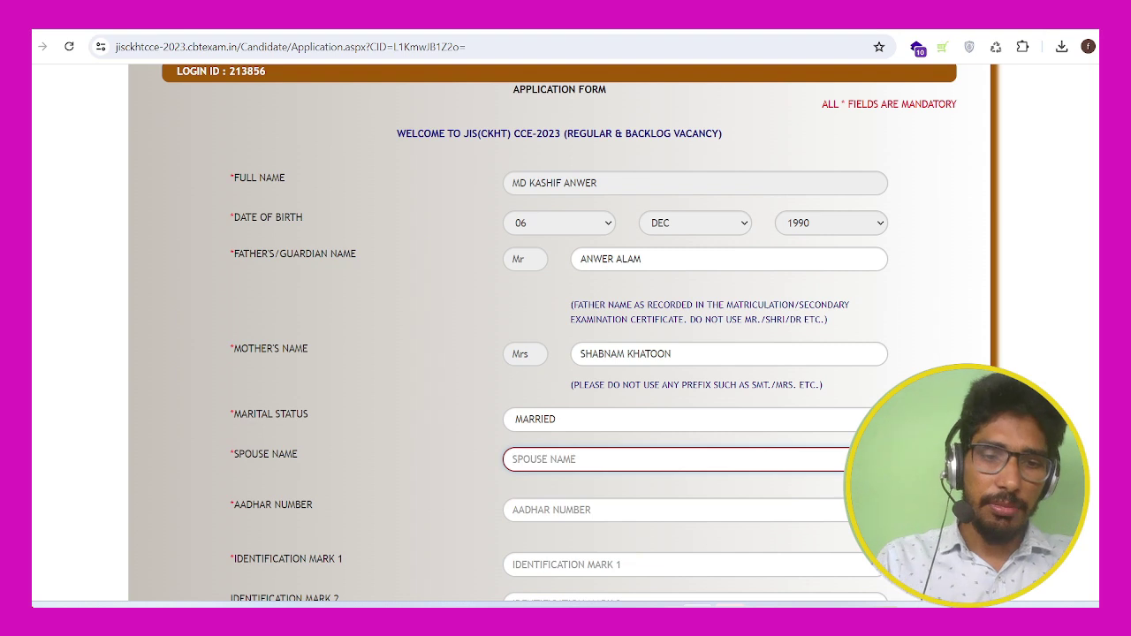
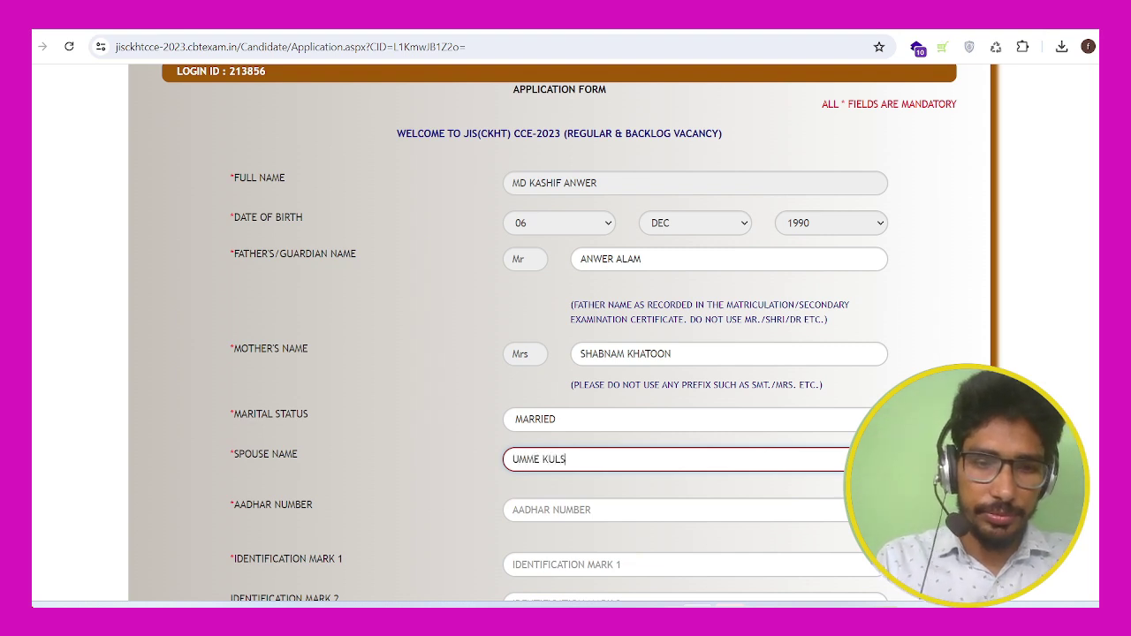
Step: Paste the Aadhar number from the notes into the Aadhar Number field
scroll(565, 335, down, 2)
key(Tab)
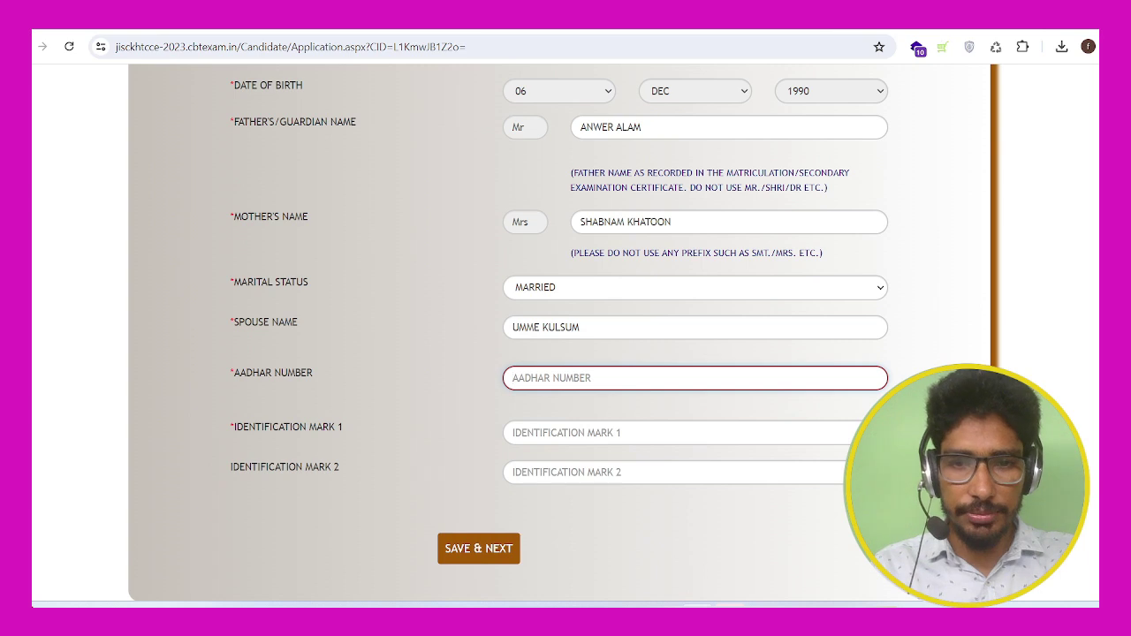
key(alt+Tab)
key(shift+Home)
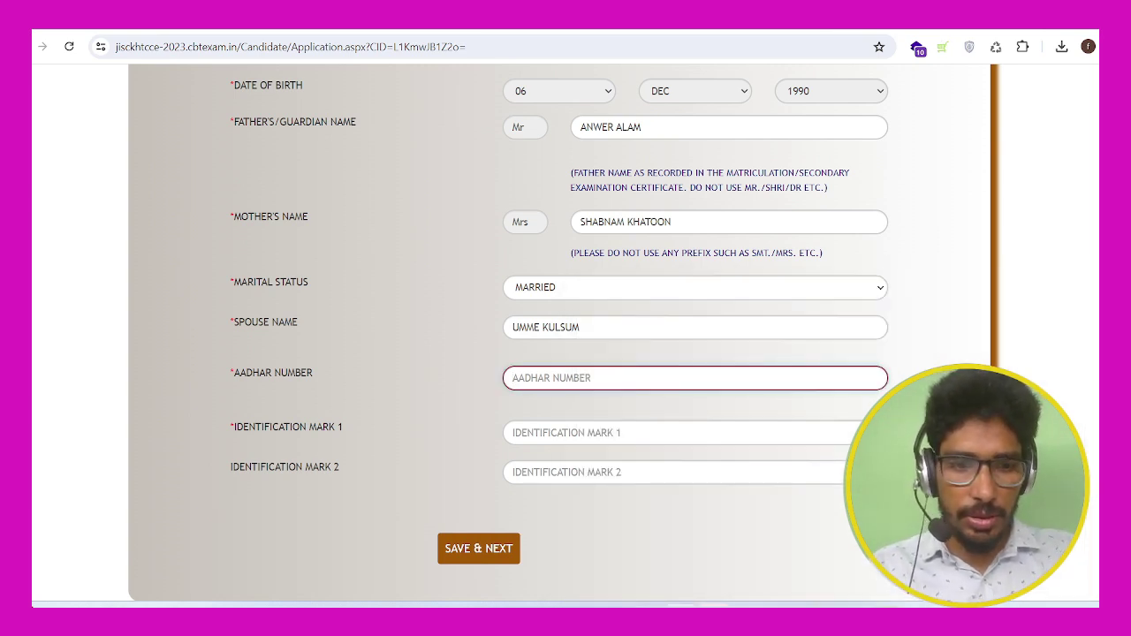
key(ctrl+v)
Step: Enter identification marks 'MOL ON CHEST' and 'MOL ON CHICK' and submit the personal details
click(565, 433)
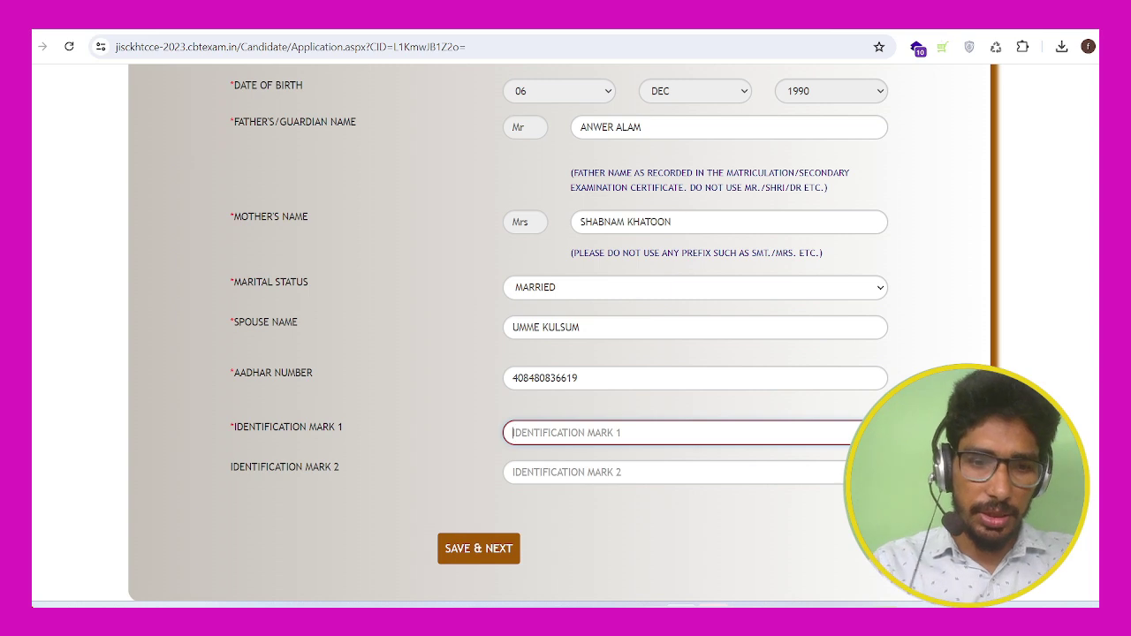
text(C)
key(BackSpace)
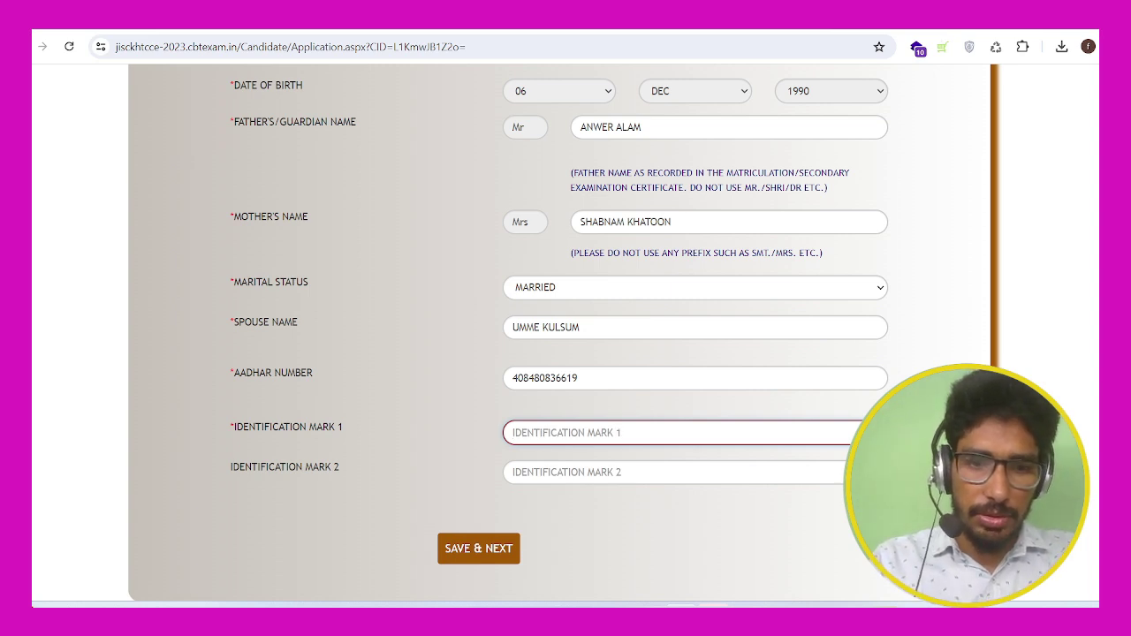
text(MOL ON CHEST)
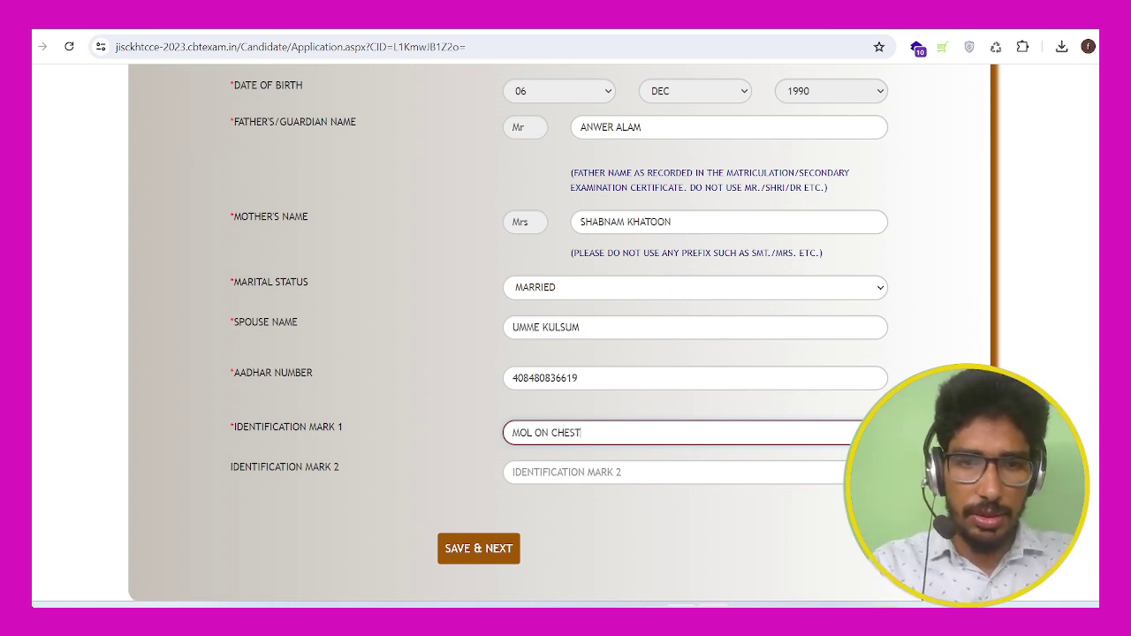
key(Tab)
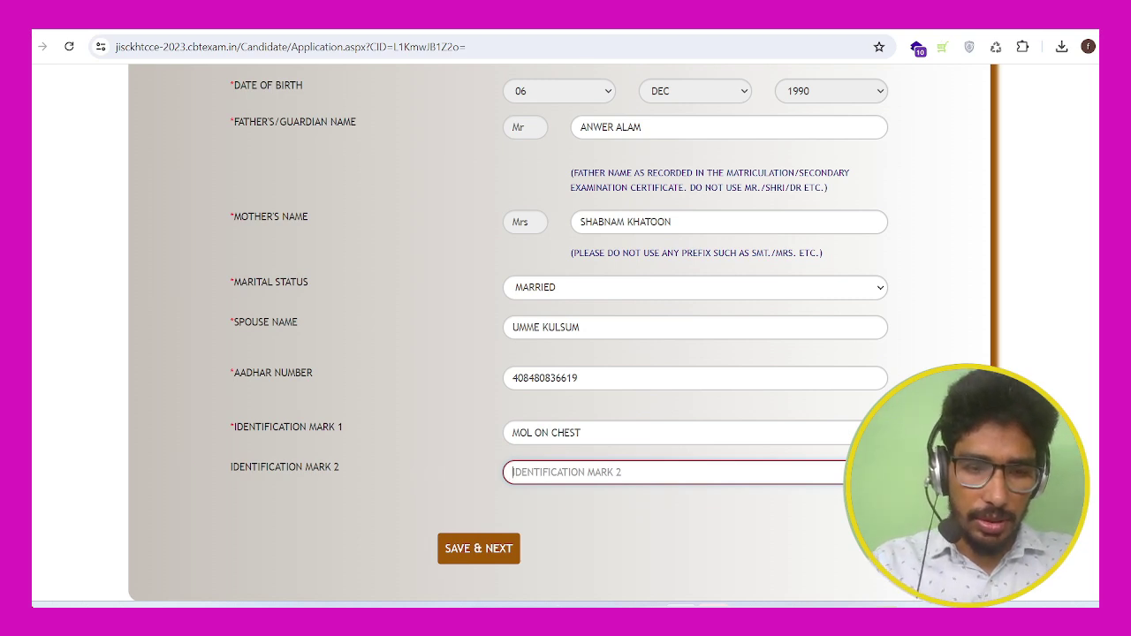
text(MOL ON CHICK)
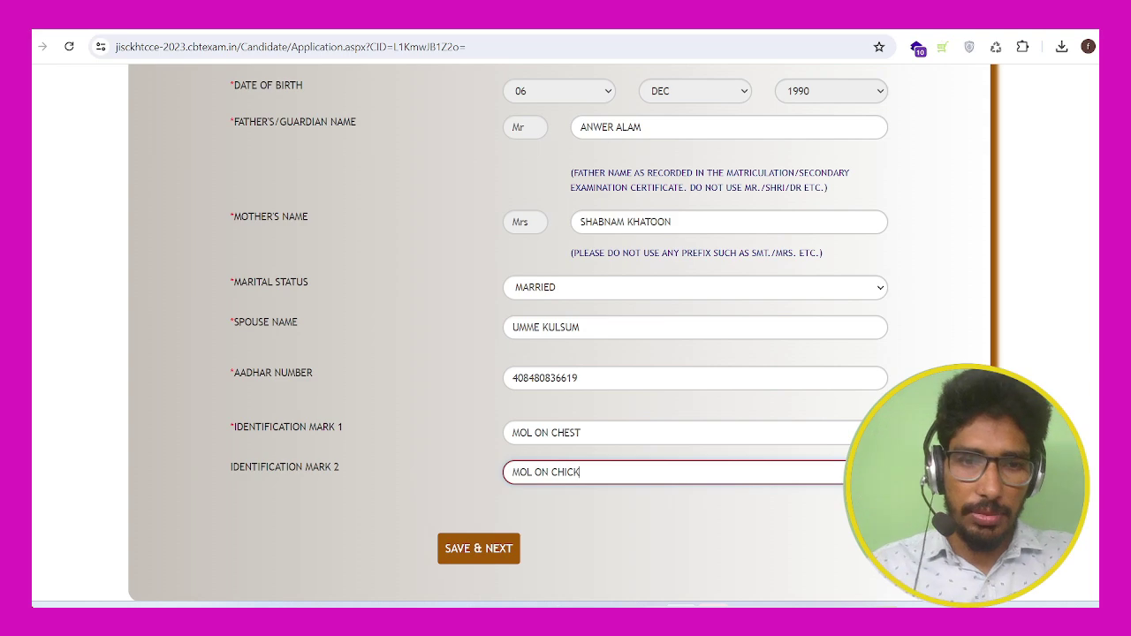
key(Tab)
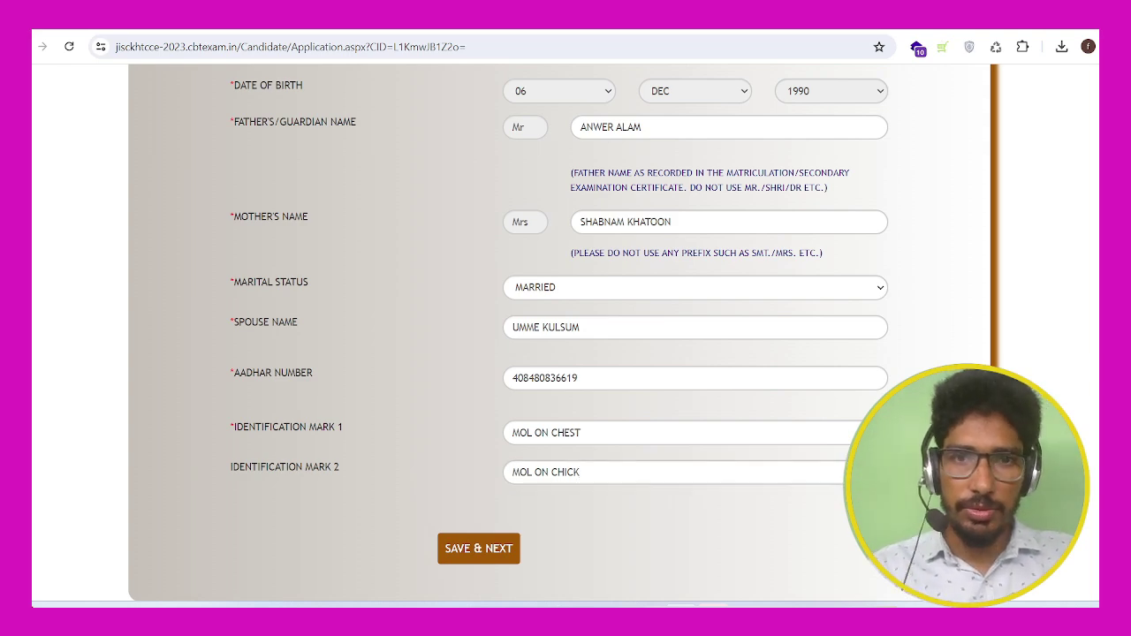
key(Return)
Step: Autofill the correspondence address and choose Saharsa as its district
scroll(565, 335, down, 3)
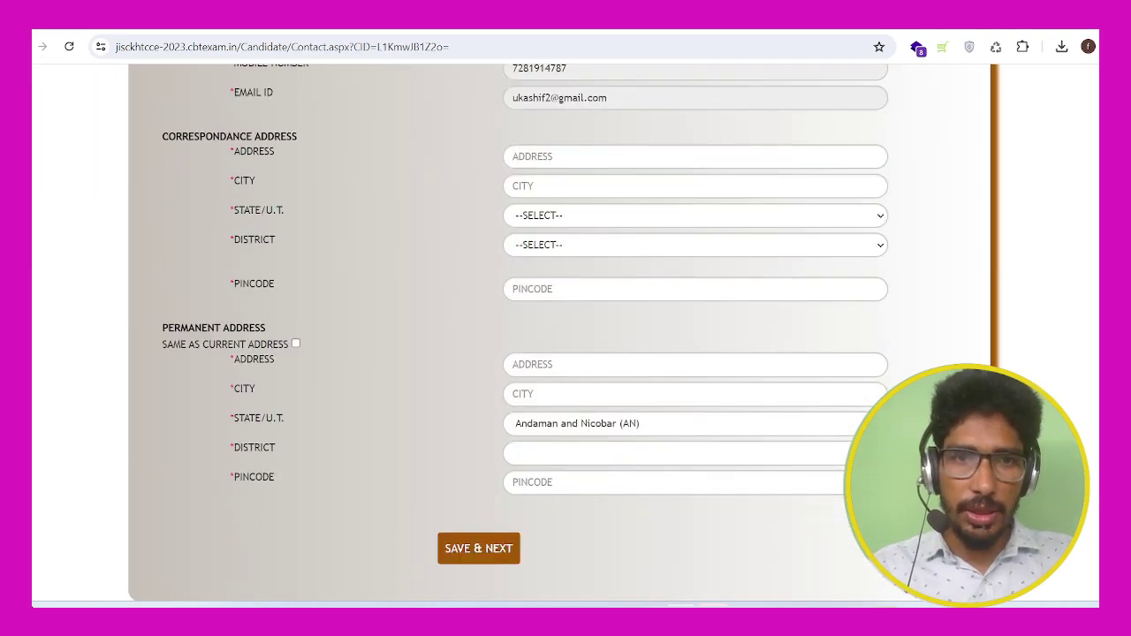
scroll(566, 335, up, 2)
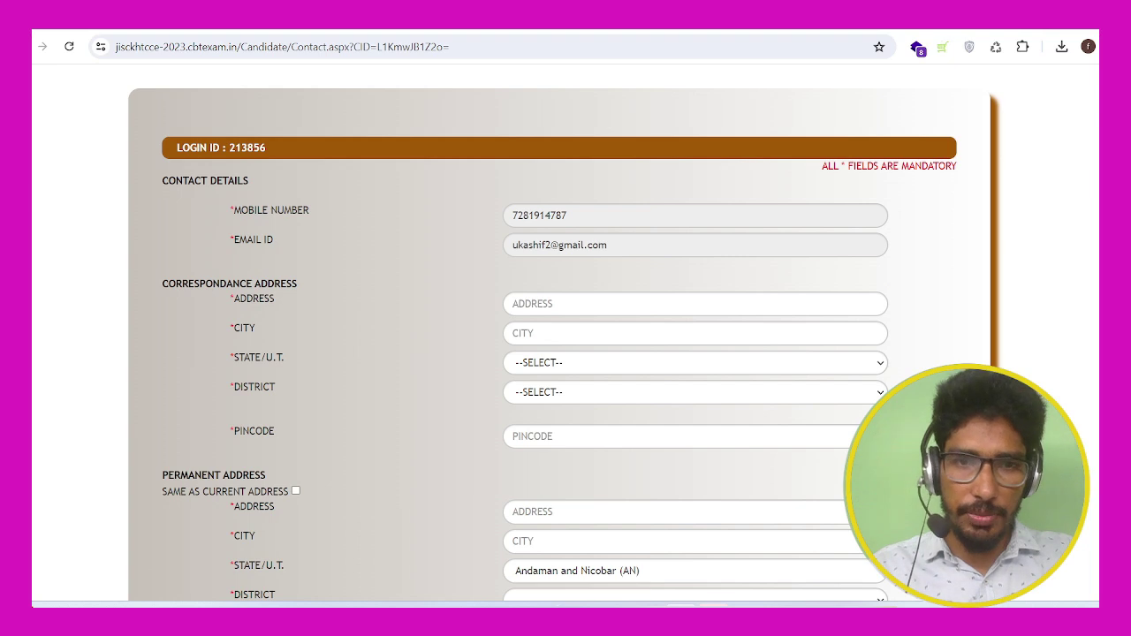
click(695, 303)
click(669, 338)
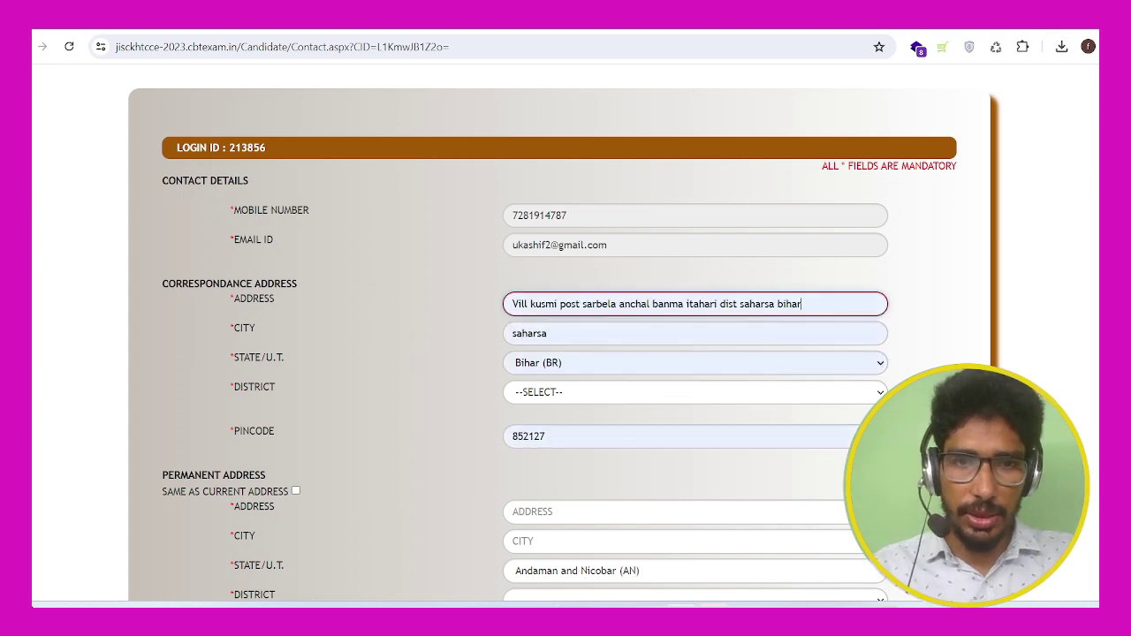
scroll(566, 335, down, 2)
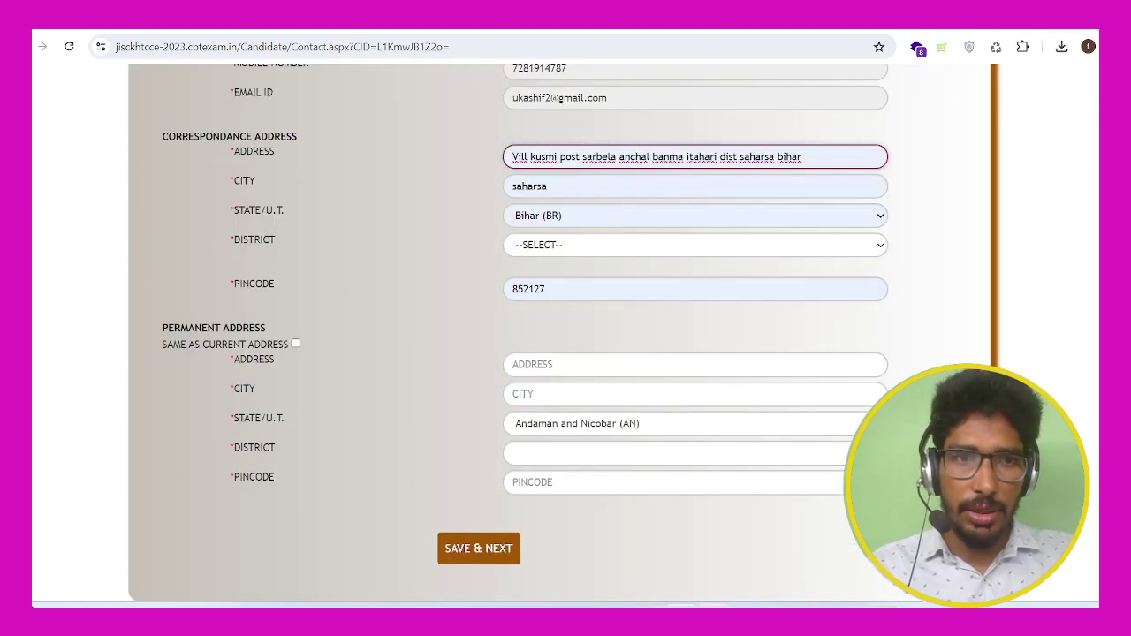
click(694, 245)
text(sa)
key(Return)
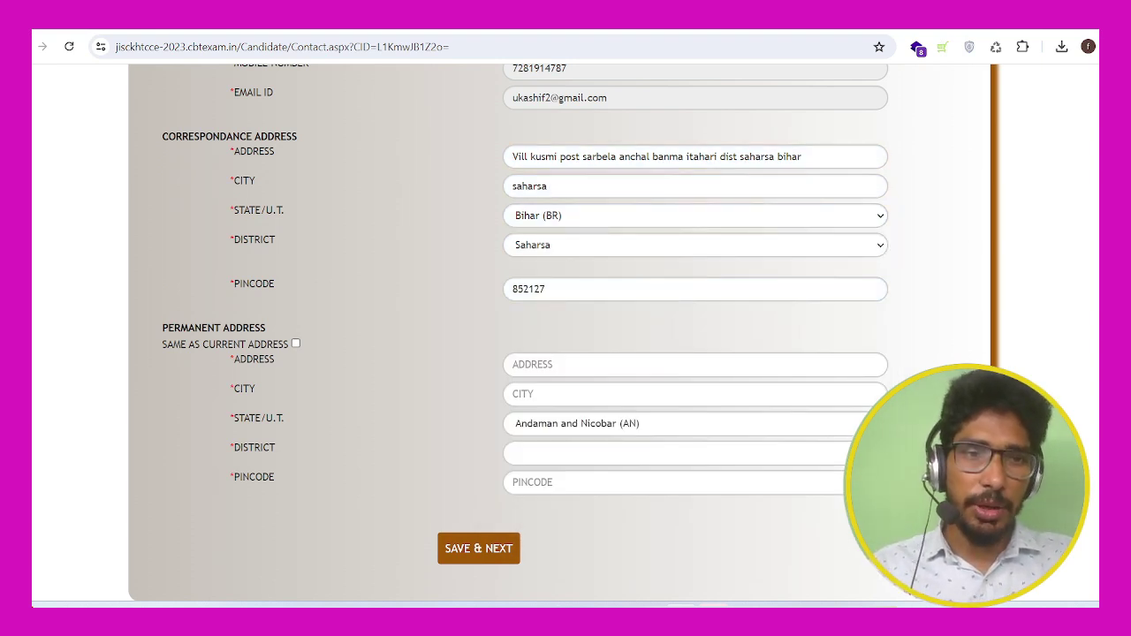
Step: Make the permanent address the same as the correspondence address and save the contact details
click(296, 343)
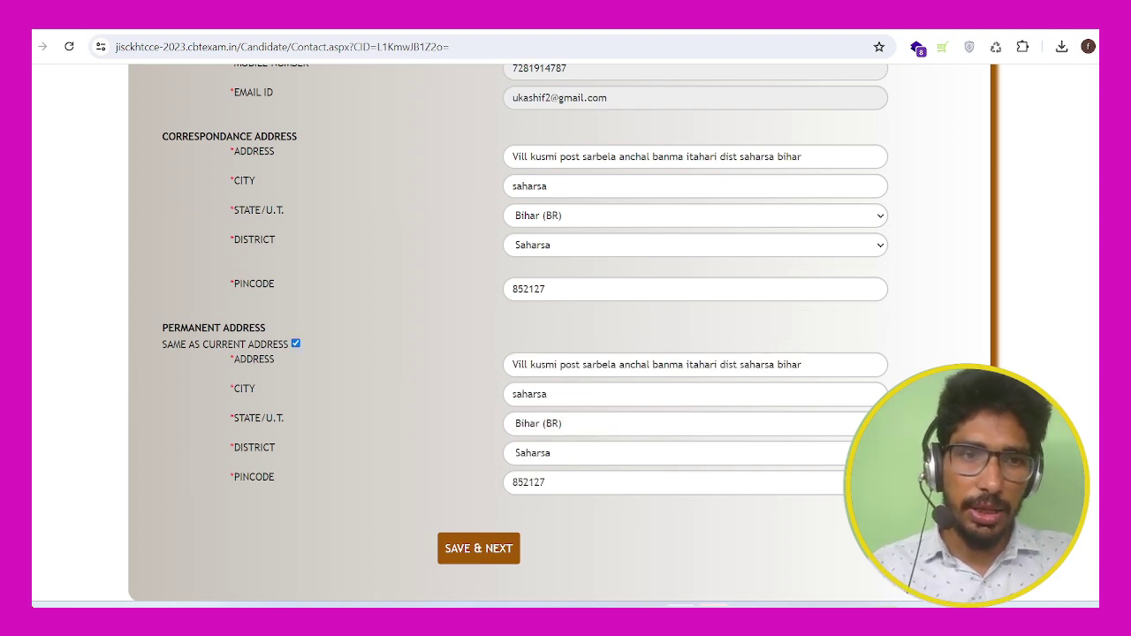
click(296, 344)
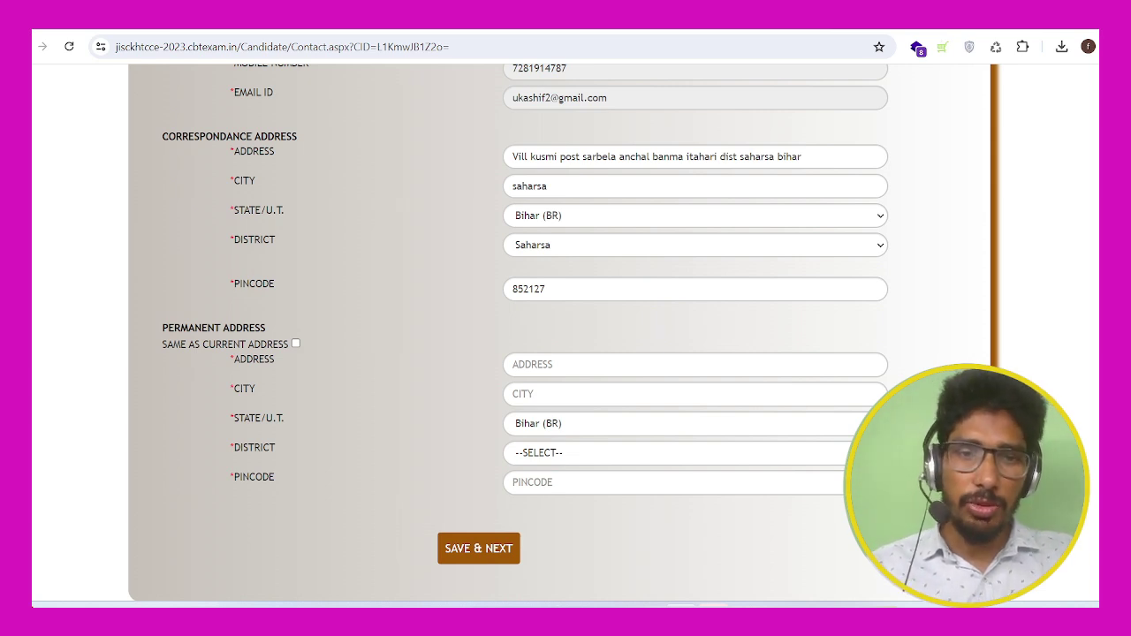
click(296, 344)
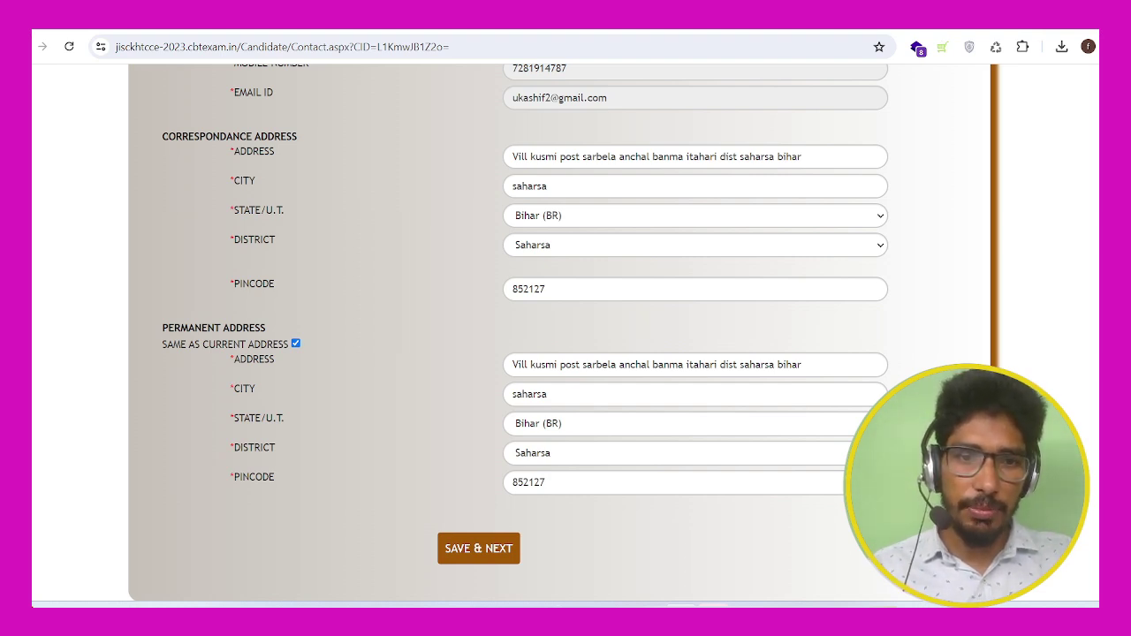
click(479, 549)
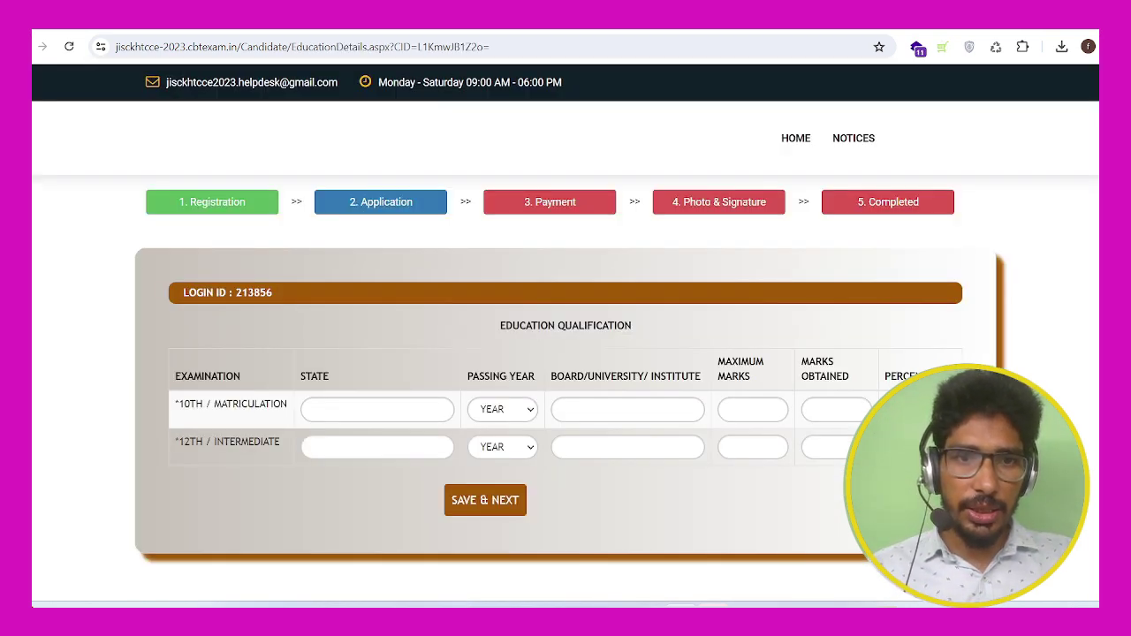
Step: Set both 10th and 12th rows to state Bihar, with passing years 2006 and 2011
click(310, 409)
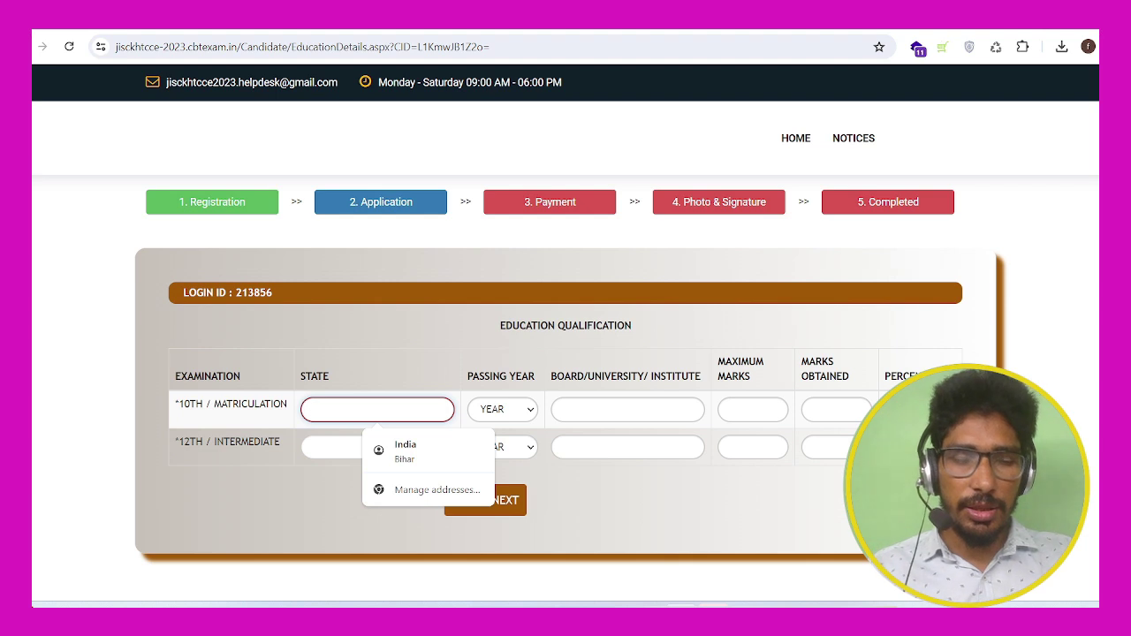
click(371, 530)
click(354, 409)
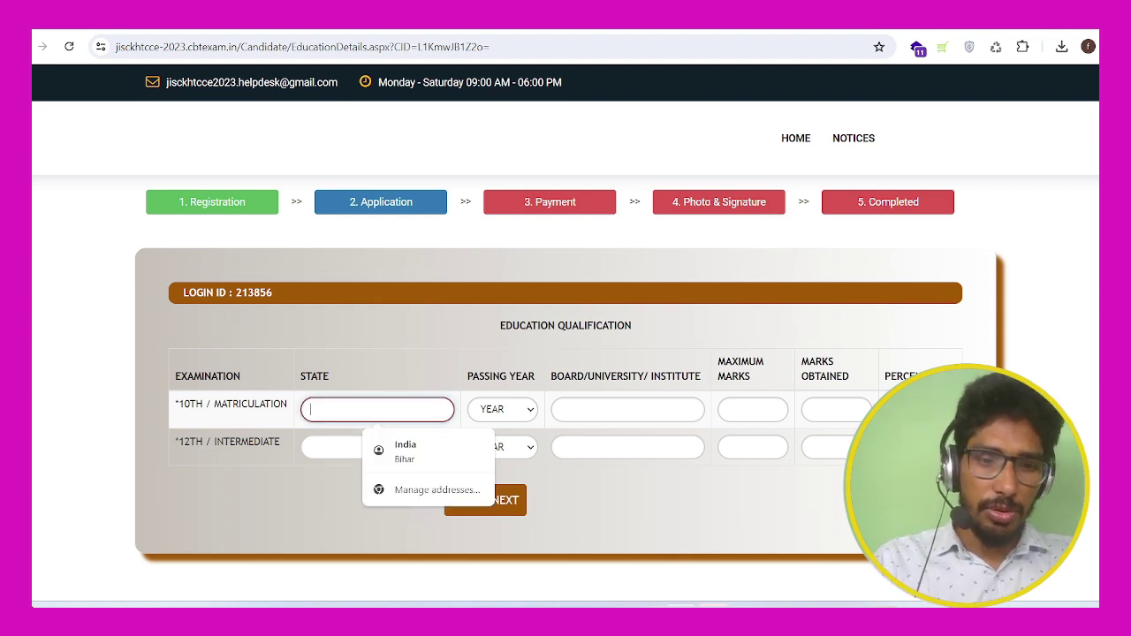
text(BIHAR)
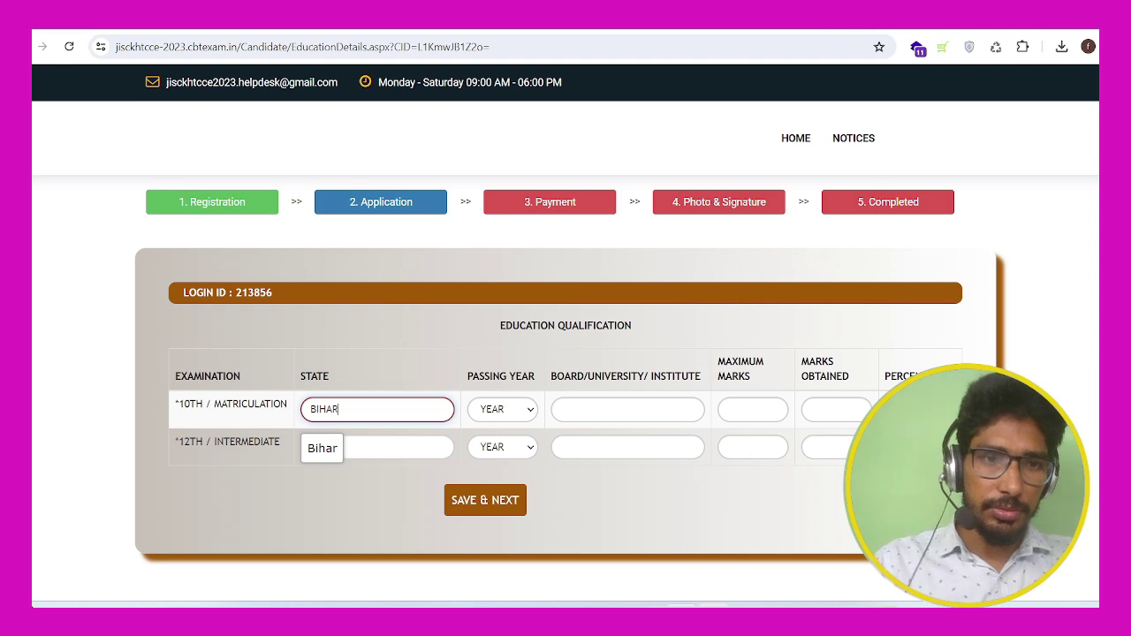
click(377, 447)
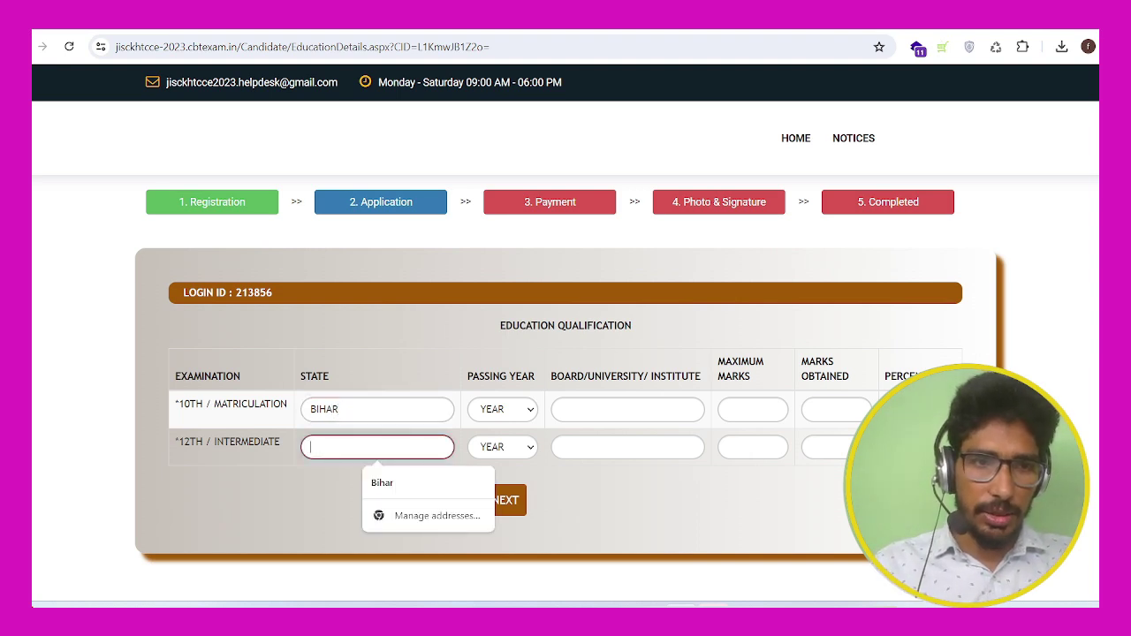
text(BIHAR)
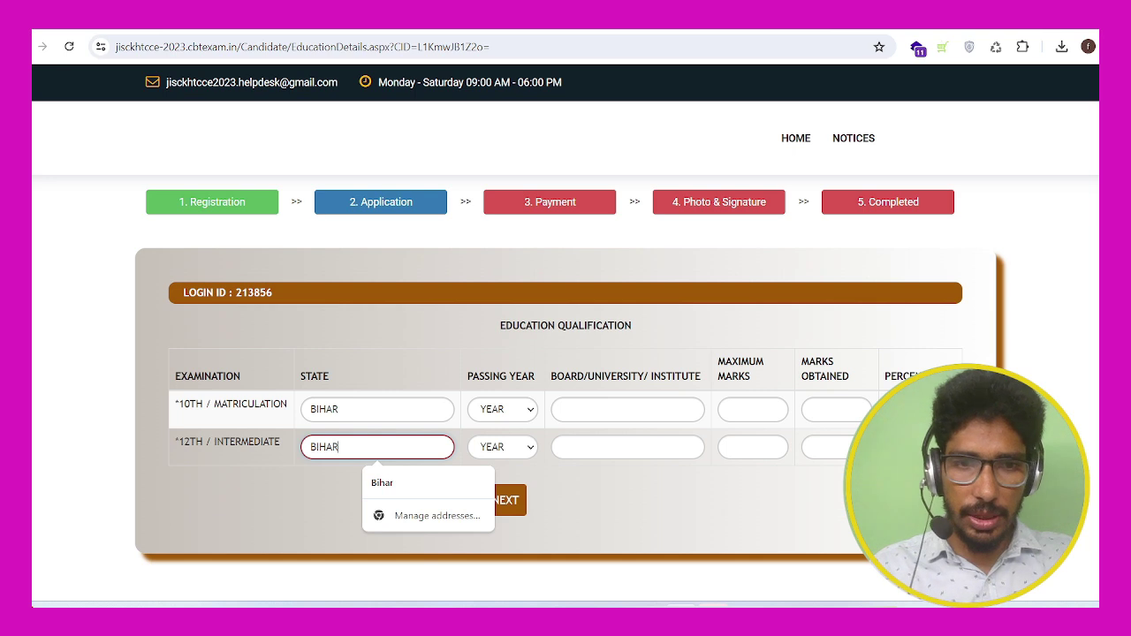
click(502, 409)
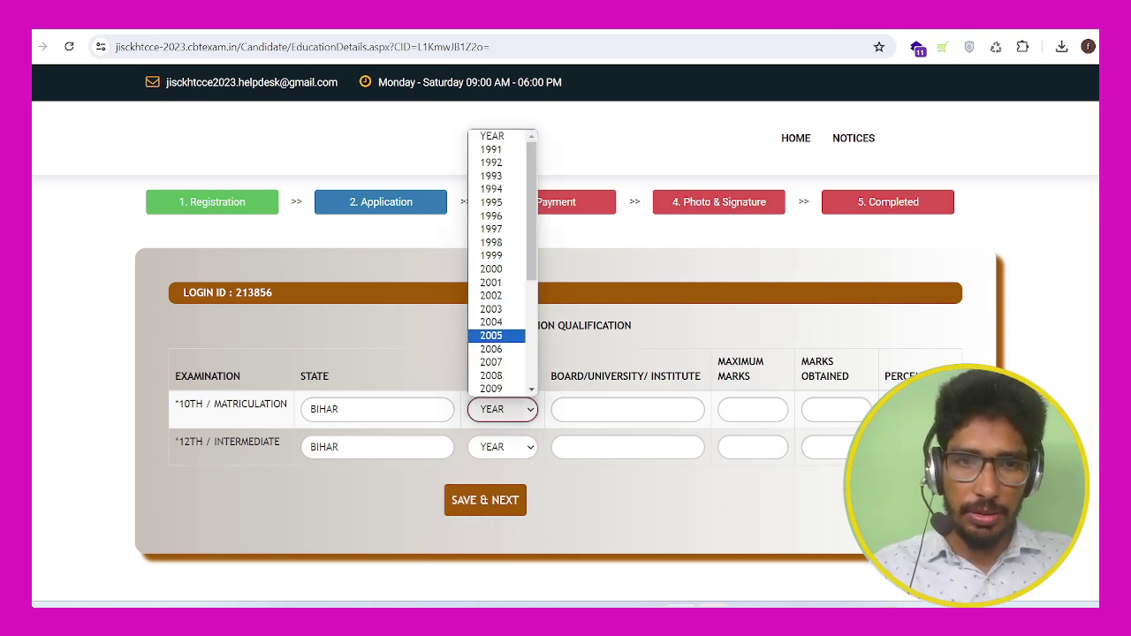
click(491, 349)
click(502, 447)
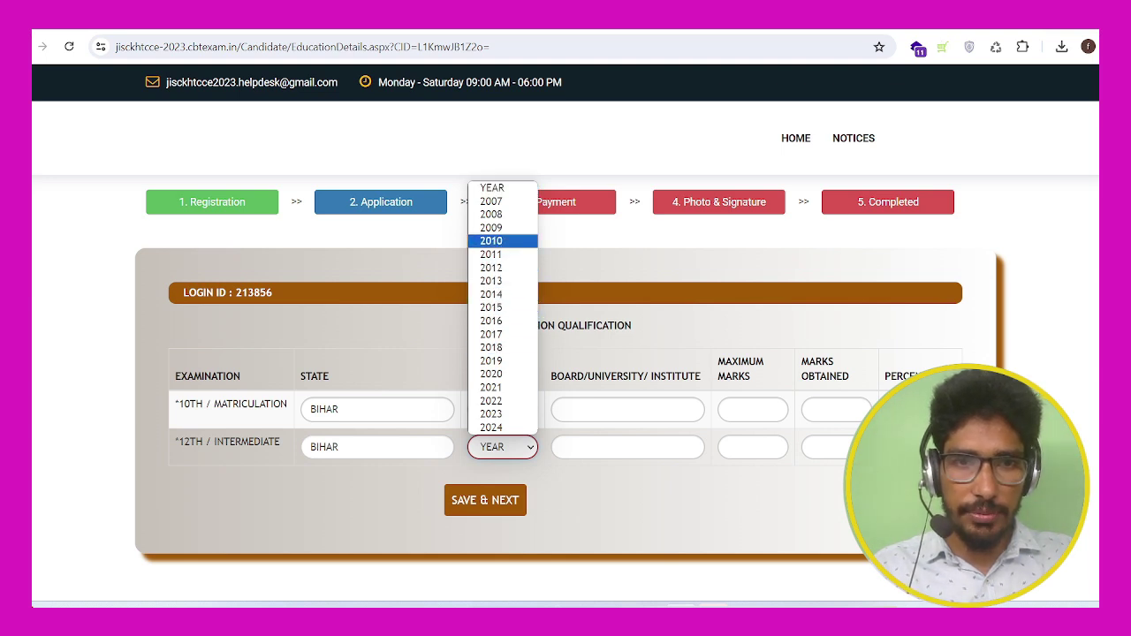
click(492, 241)
click(502, 447)
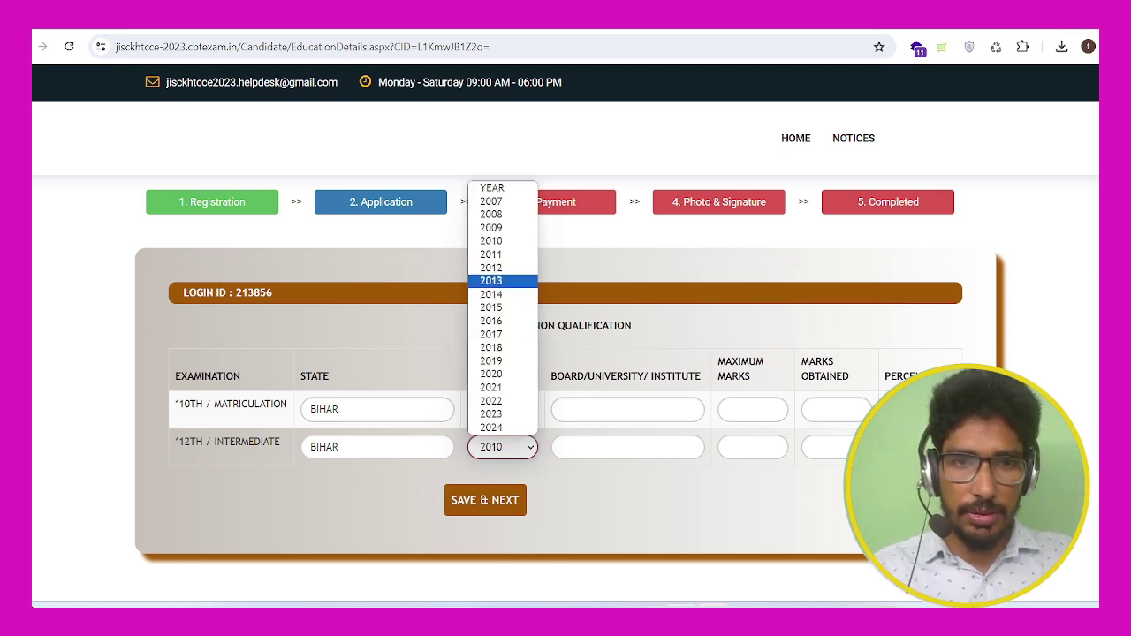
click(491, 254)
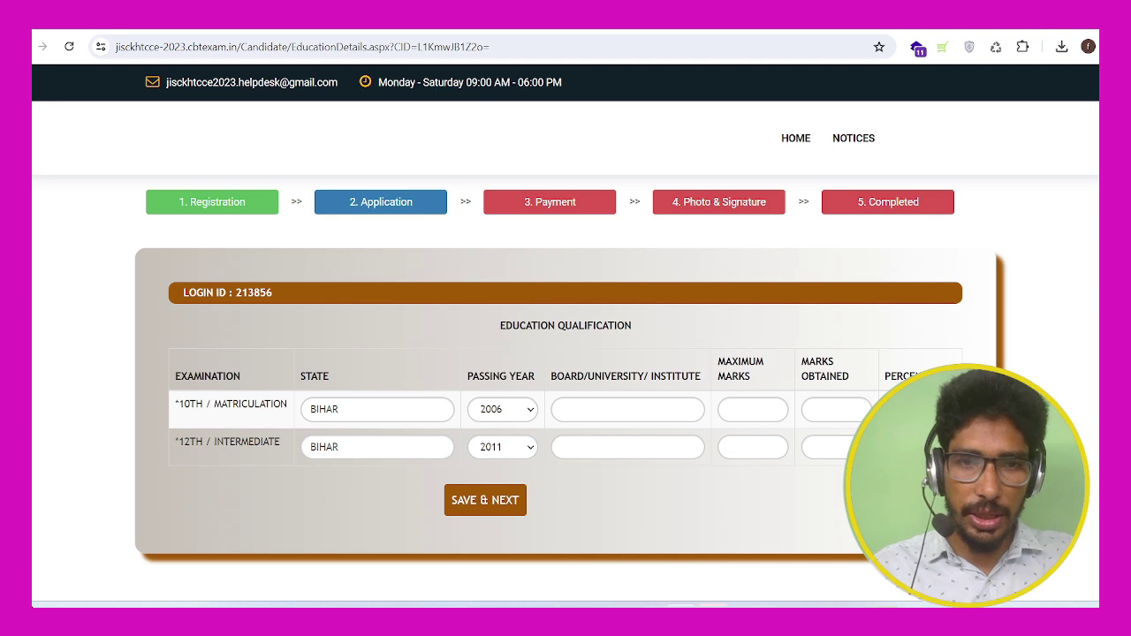
Step: Enter BSEB as the board for both the 10th and 12th rows
click(628, 409)
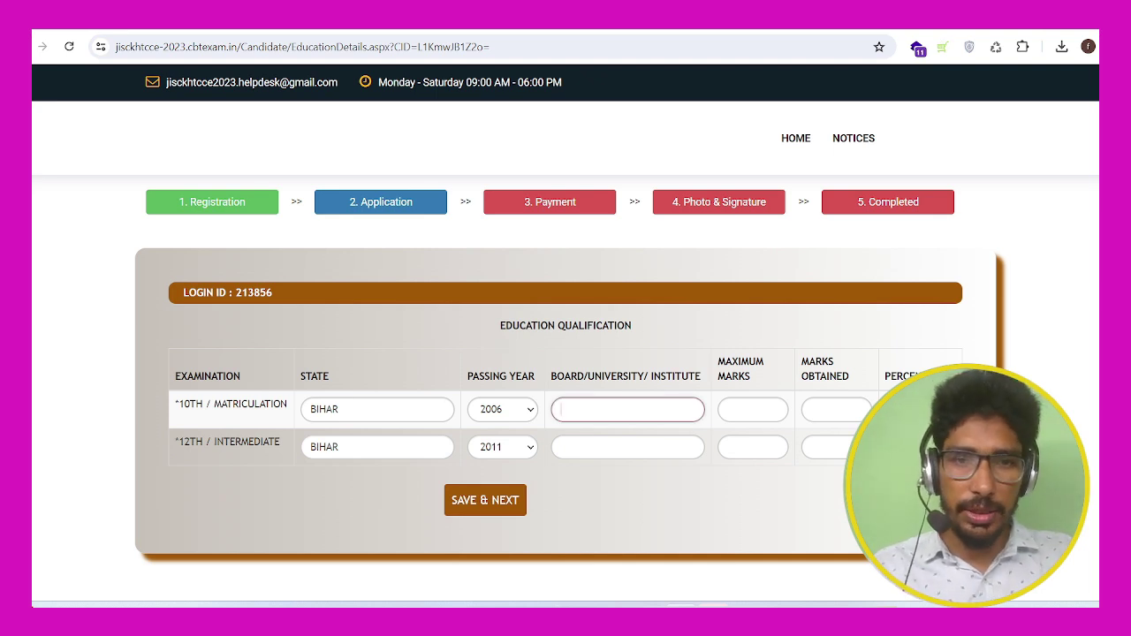
text(BSEB)
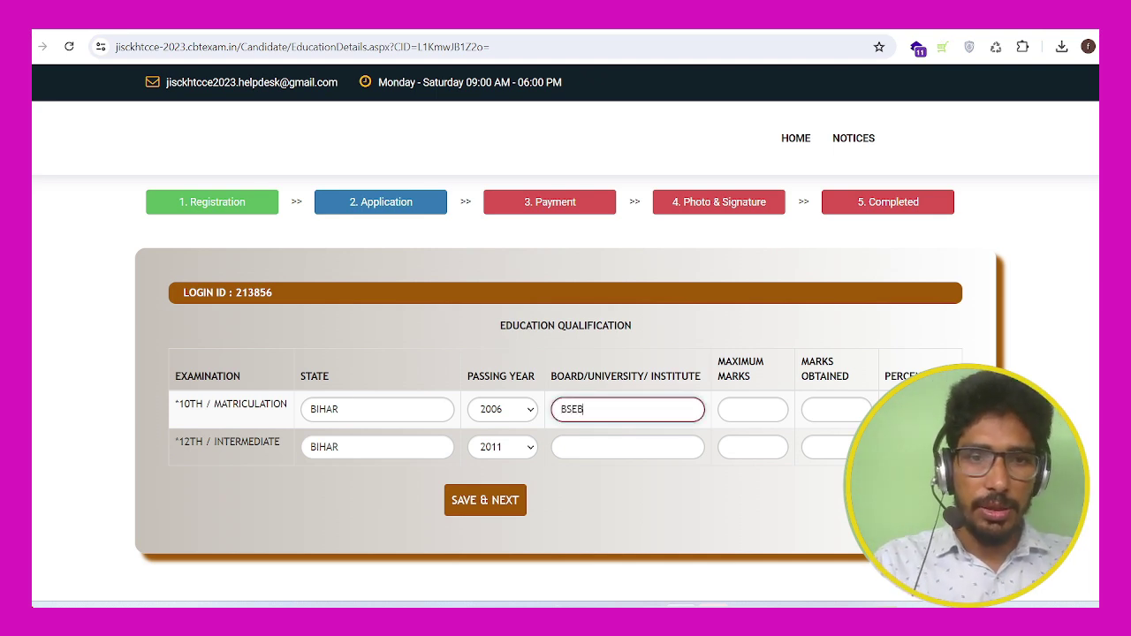
click(628, 447)
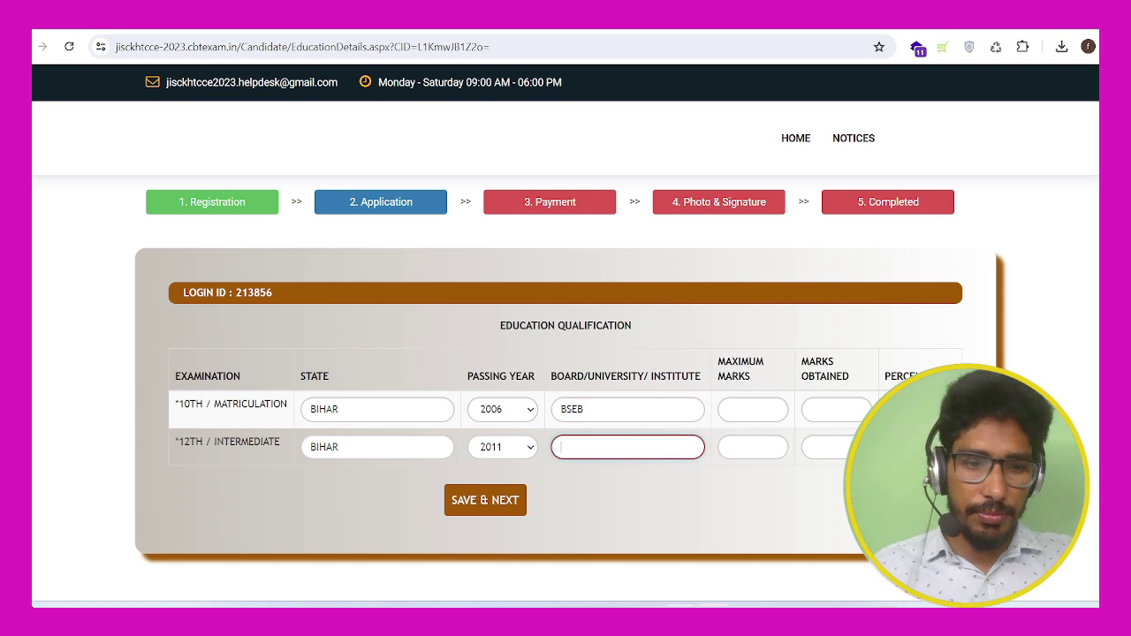
text(BE)
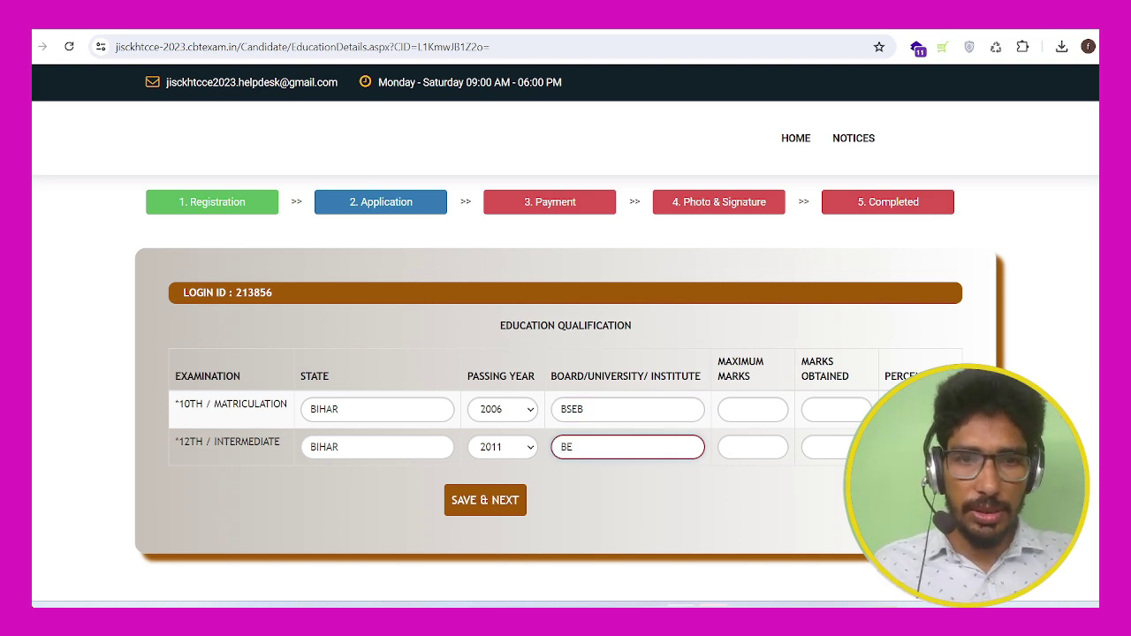
text(B)
key(BackSpace)
key(BackSpace)
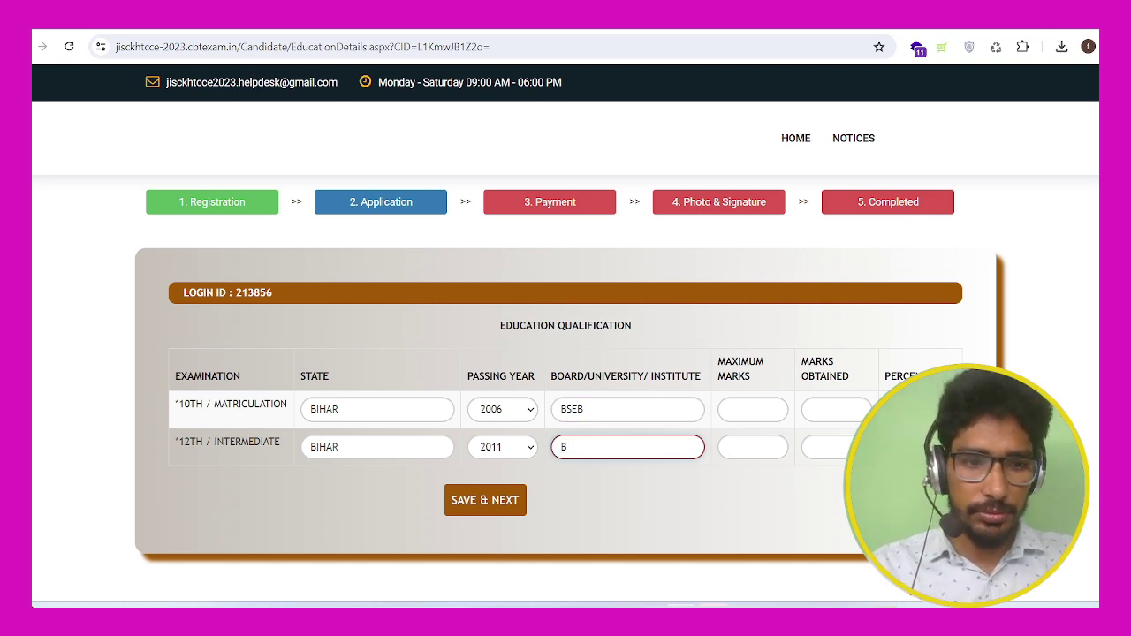
text(SEB)
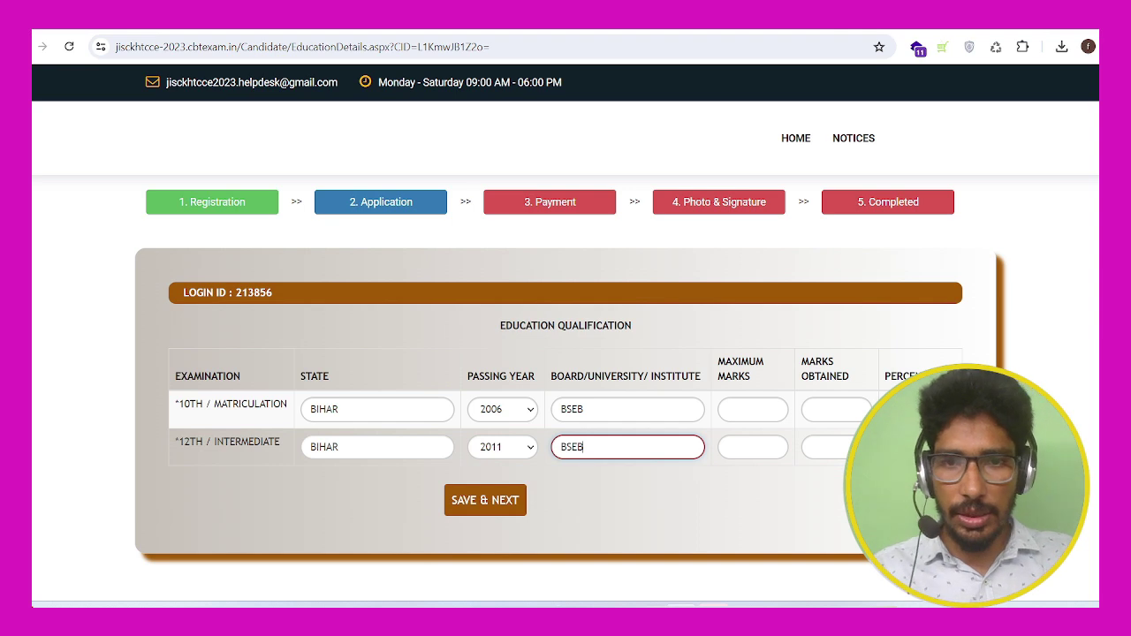
Step: Enter marks: 10th 423 out of 700, 12th 300 out of 500
click(752, 409)
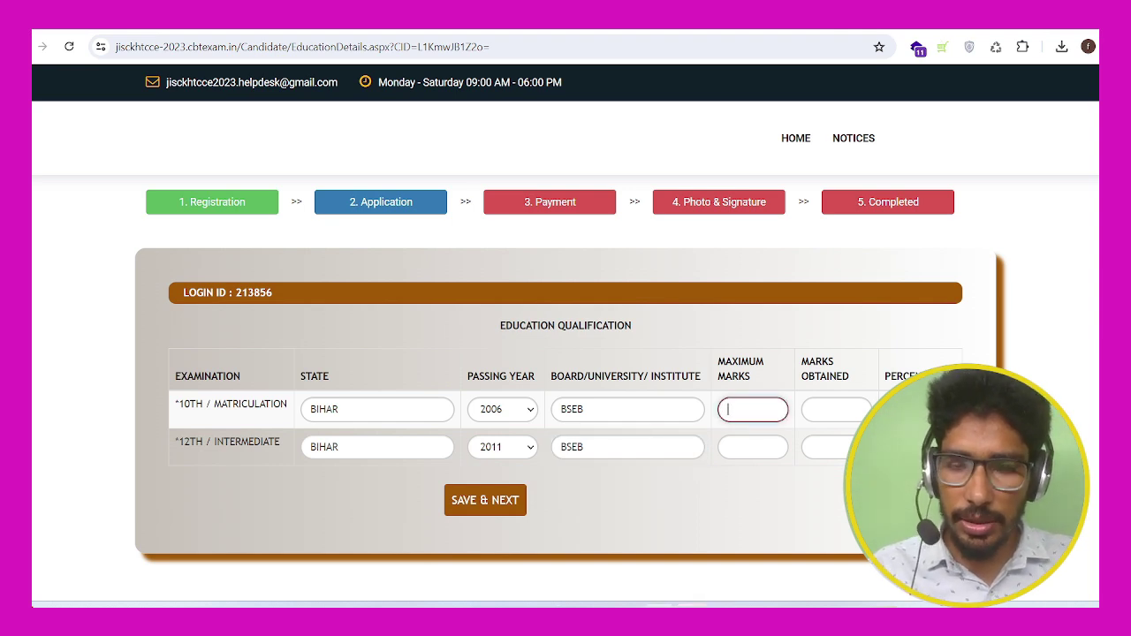
text(700)
key(Tab)
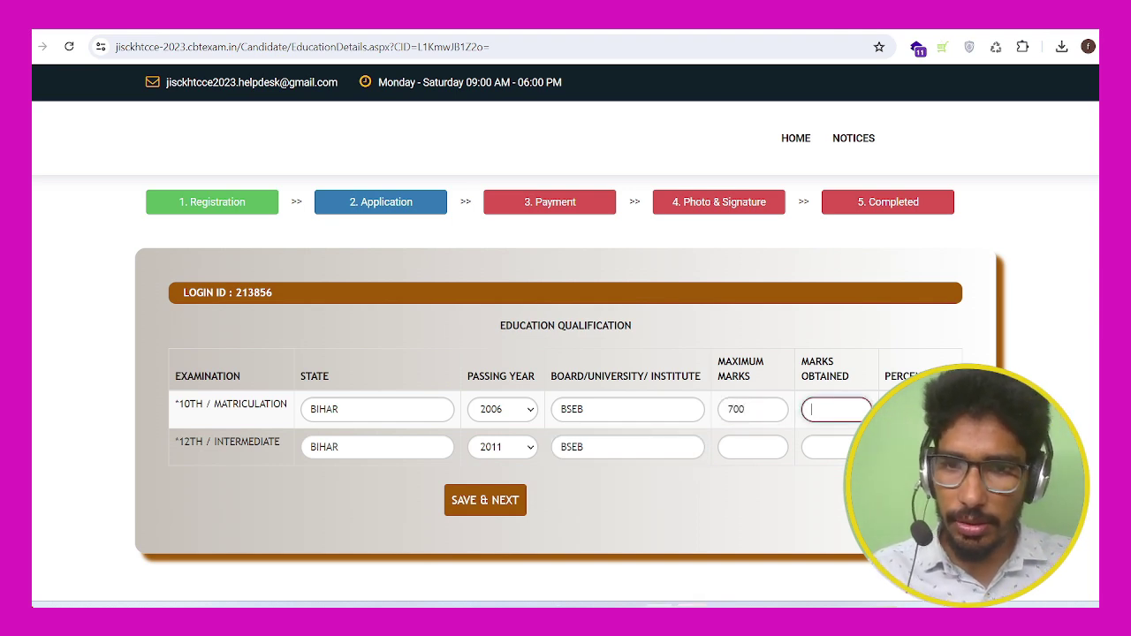
text(423)
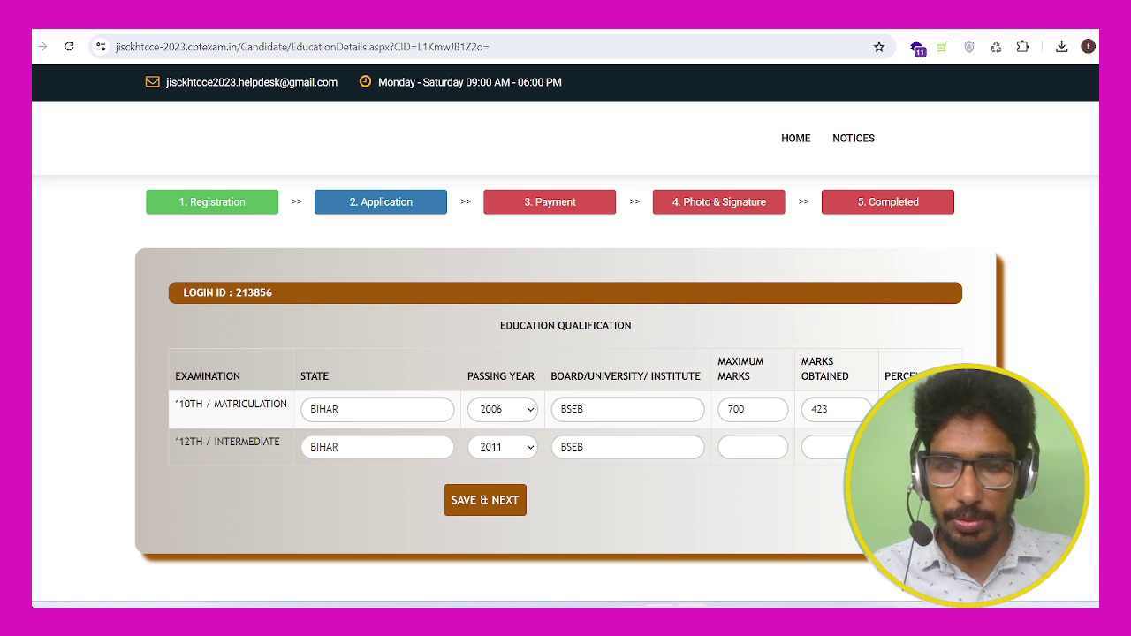
click(753, 447)
text(500)
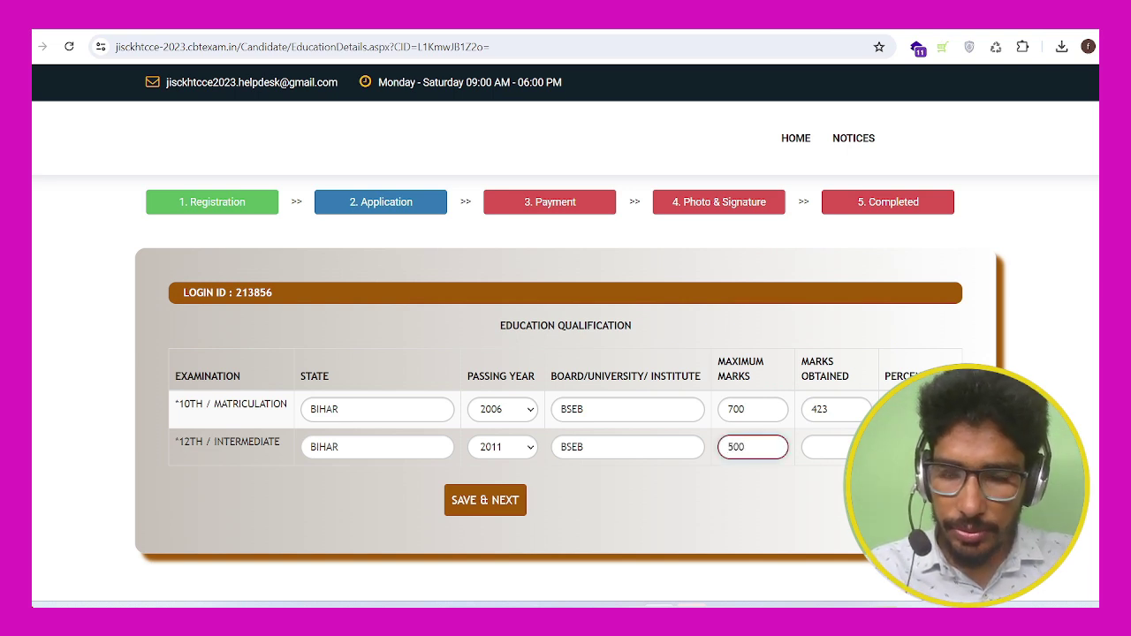
click(827, 447)
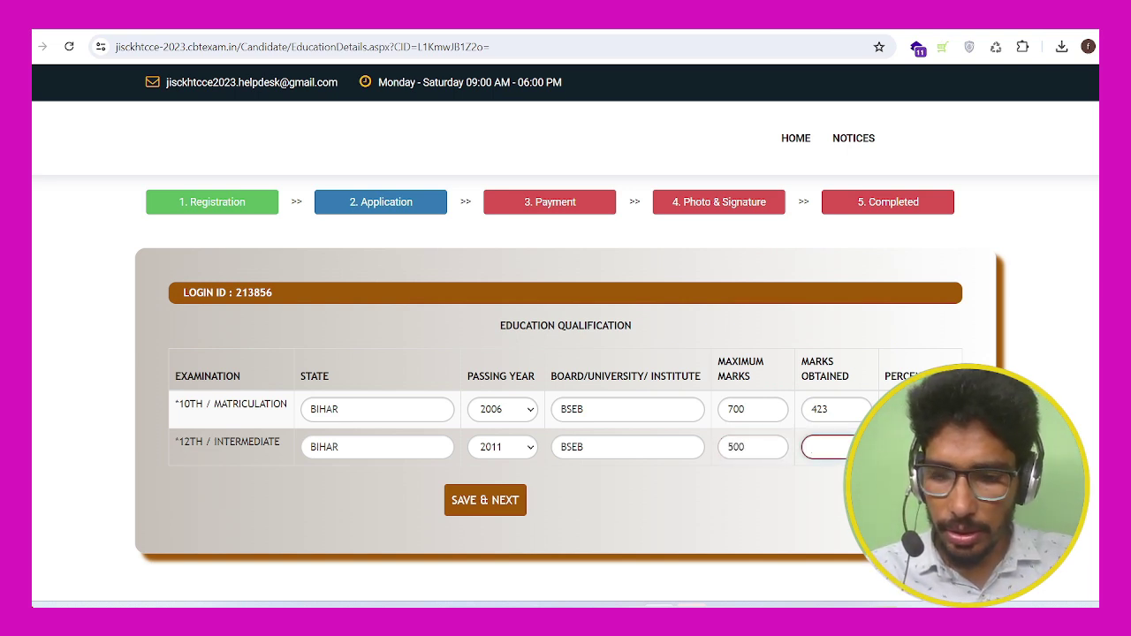
text(300)
key(Tab)
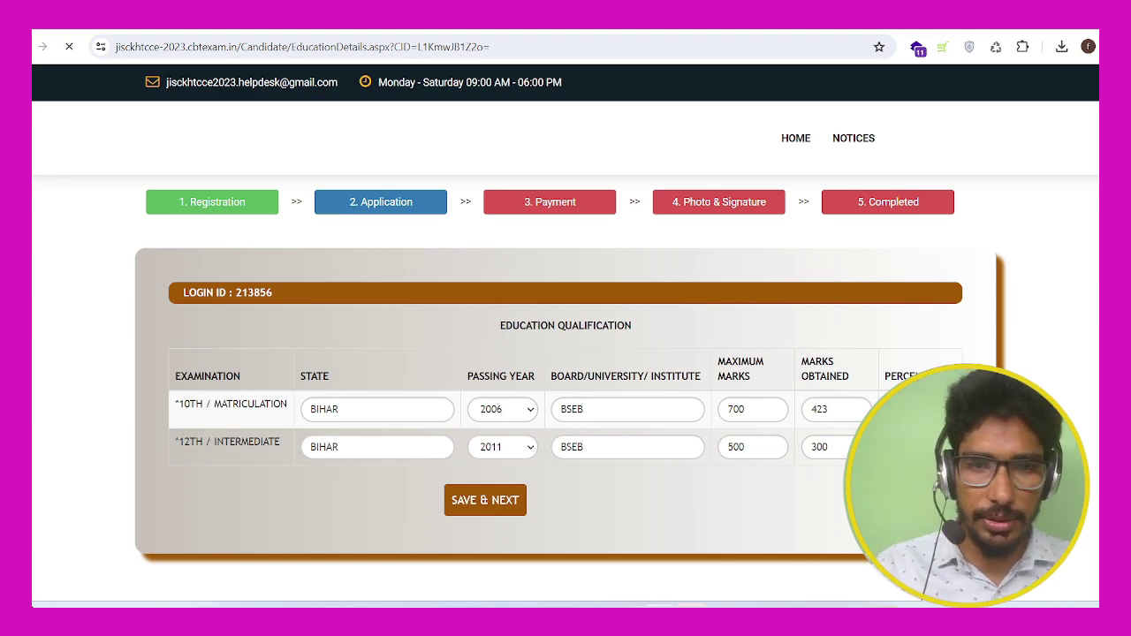
Step: Review the application preview (10th 60.43%, 12th 60.00%) and tick the declaration checkbox
scroll(565, 353, down, 3)
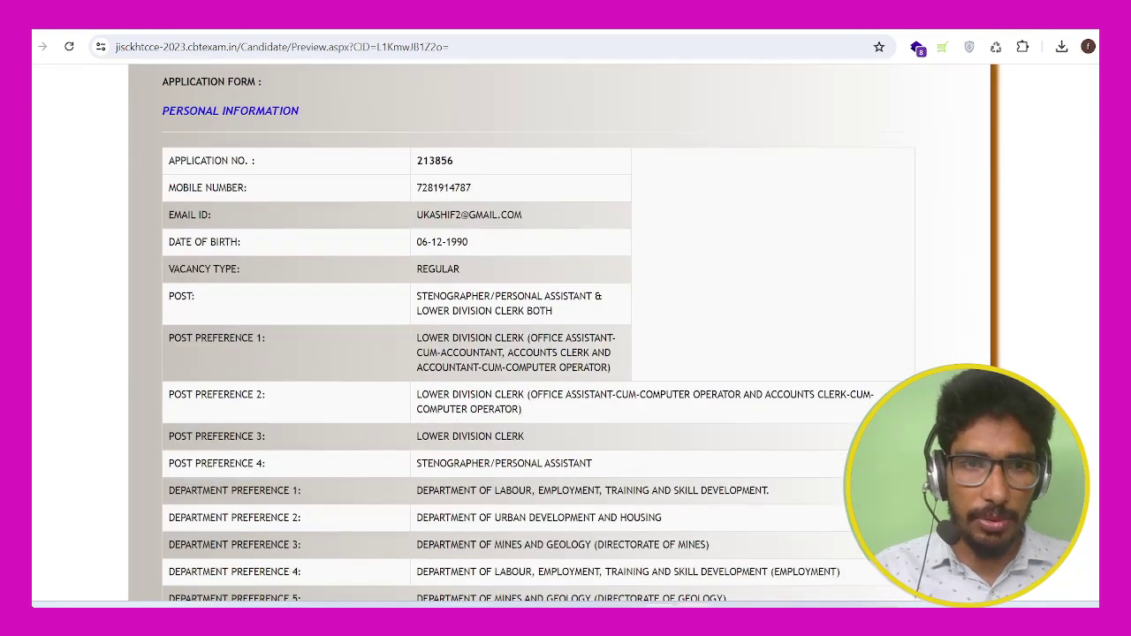
scroll(566, 354, down, 5)
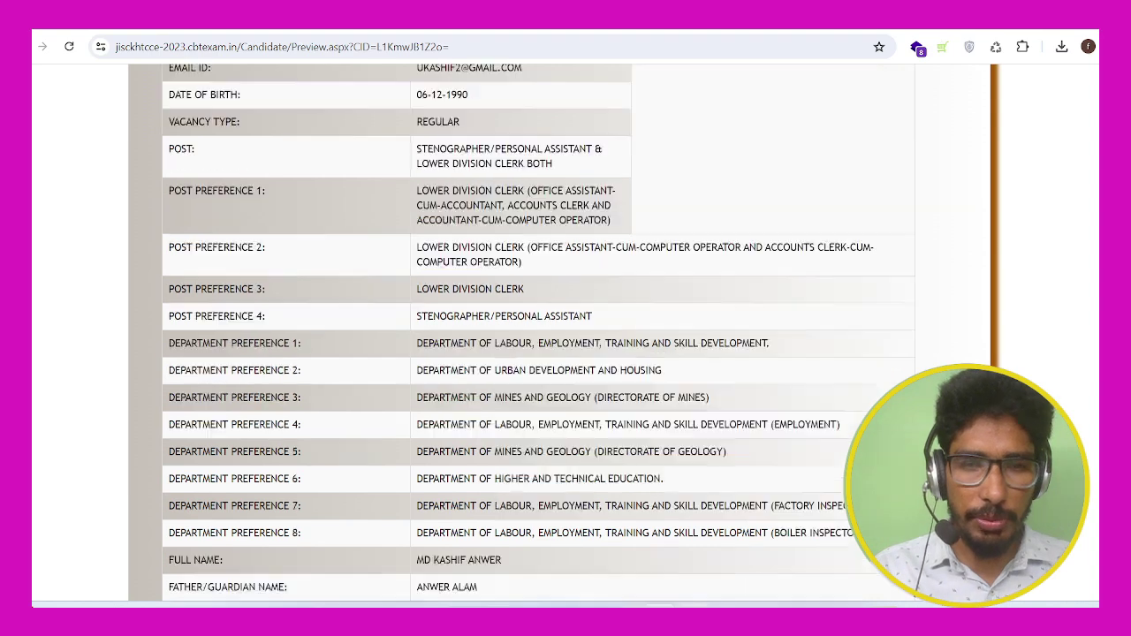
scroll(565, 353, down, 6)
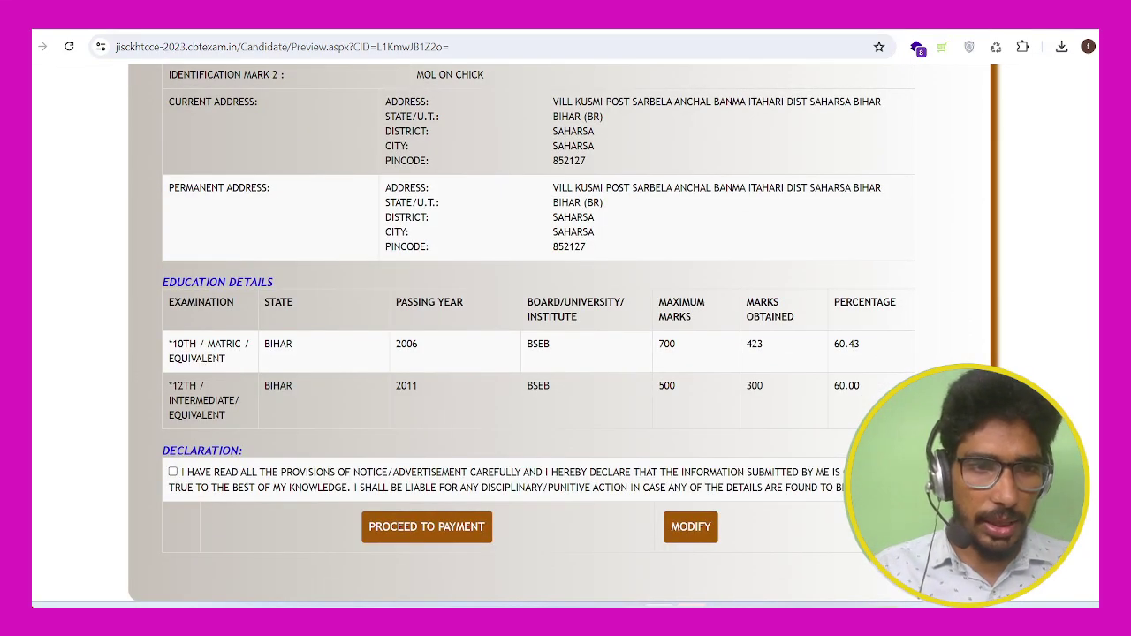
click(172, 472)
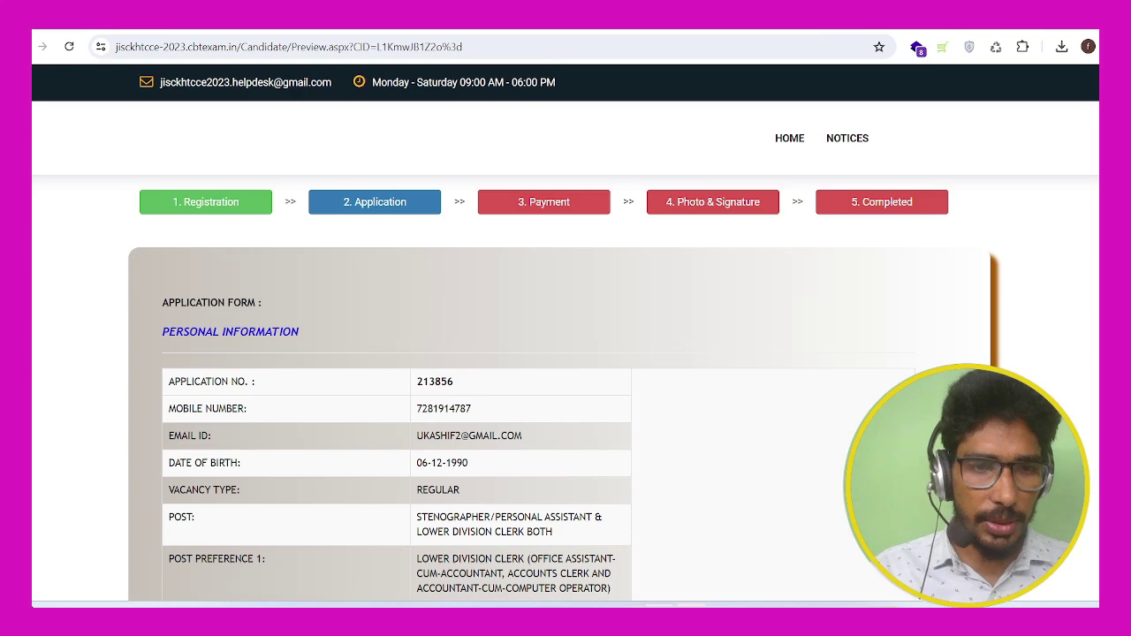
scroll(566, 353, down, 11)
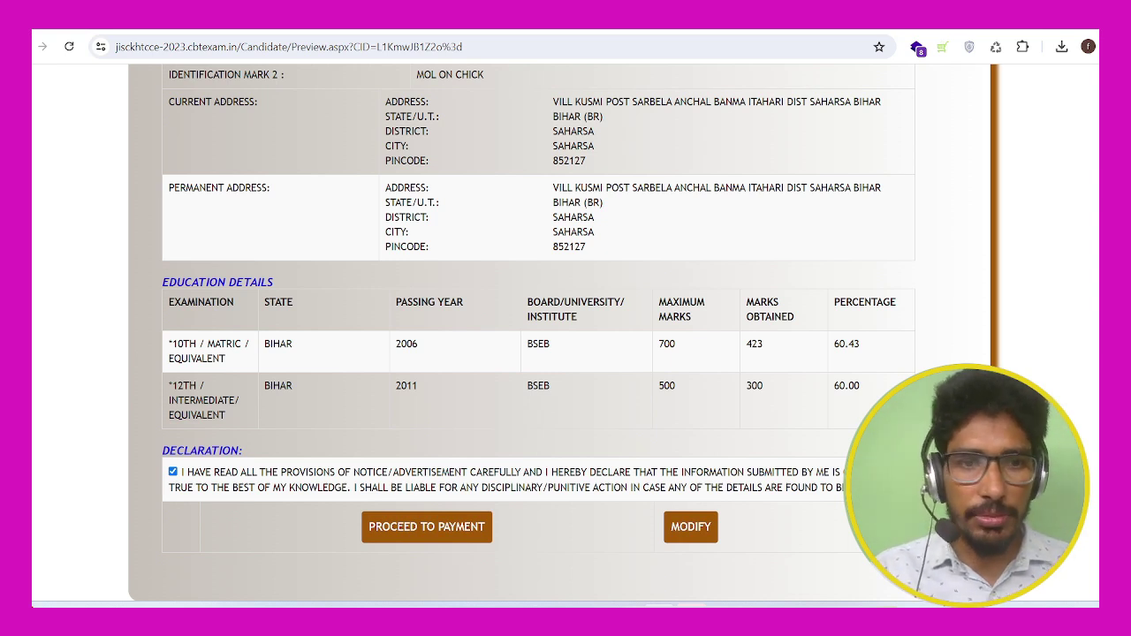
Step: Proceed to payment and confirm in the dialog
click(427, 527)
click(631, 154)
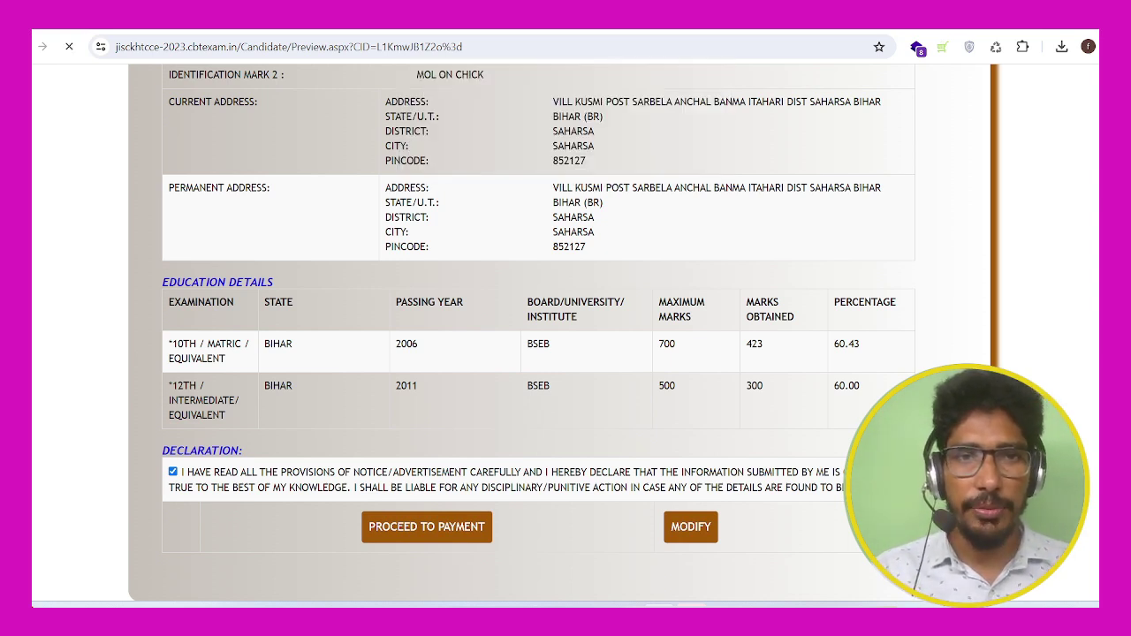